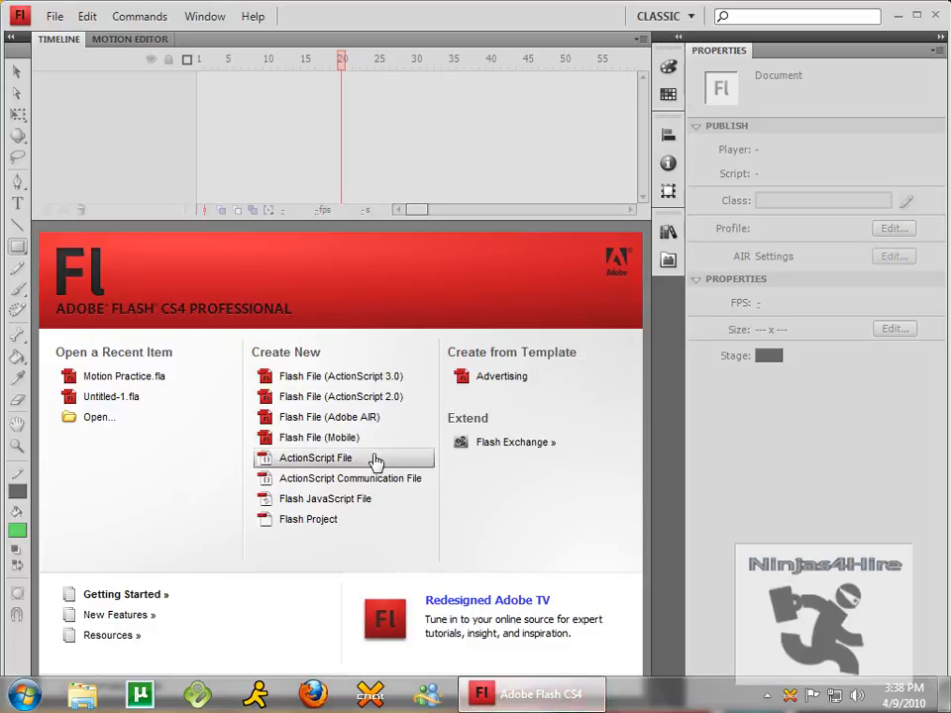
- Create an ActionScript 3.0 Flash file and draw a green circle in the stage's upper-left corner with the Oval tool
{"action": "left_click", "coordinate": [416, 383]}
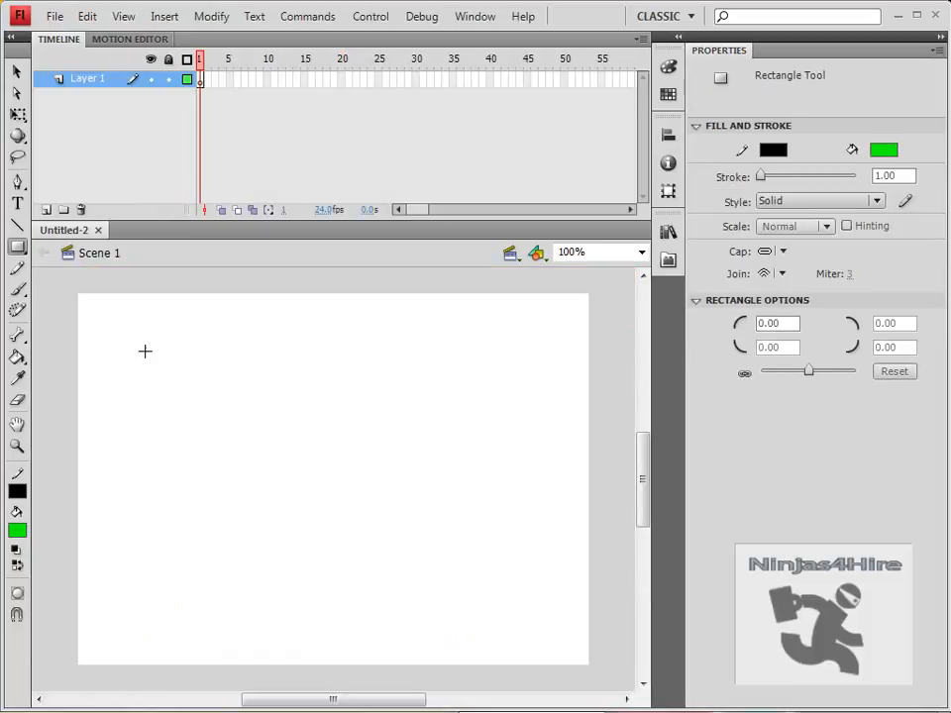
{"action": "left_click", "coordinate": [22, 246]}
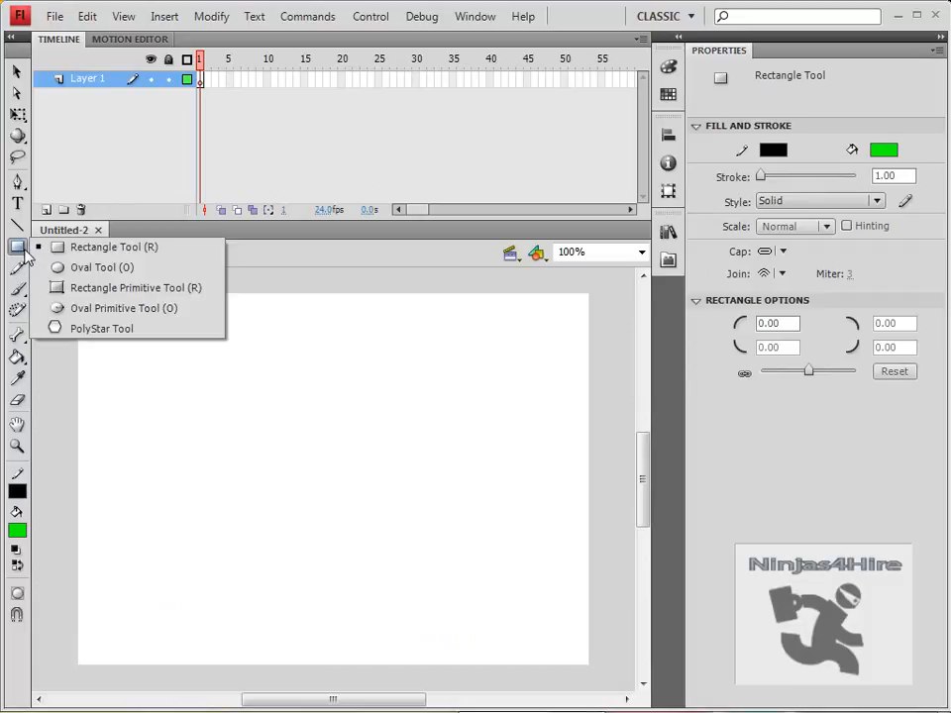
{"action": "left_click", "coordinate": [197, 271]}
{"action": "left_click_drag", "start_coordinate": [96, 305], "coordinate": [246, 451]}
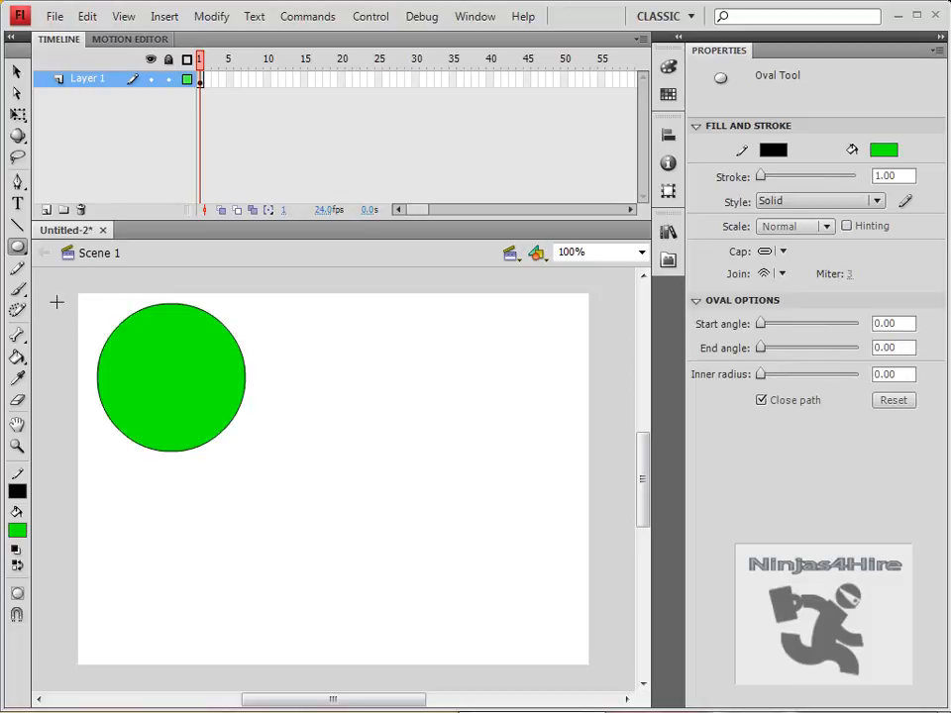
- Draw two vertical eye lines and a smiling mouth on the green circle with the Pencil tool
{"action": "left_click", "coordinate": [17, 268]}
{"action": "left_click_drag", "start_coordinate": [138, 317], "coordinate": [136, 369]}
{"action": "left_click_drag", "start_coordinate": [190, 322], "coordinate": [184, 372]}
{"action": "mouse_move", "coordinate": [116, 363]}
{"action": "left_mouse_down"}
{"action": "mouse_move", "coordinate": [138, 400]}
{"action": "mouse_move", "coordinate": [192, 405]}
{"action": "mouse_move", "coordinate": [225, 367]}
{"action": "left_mouse_up"}
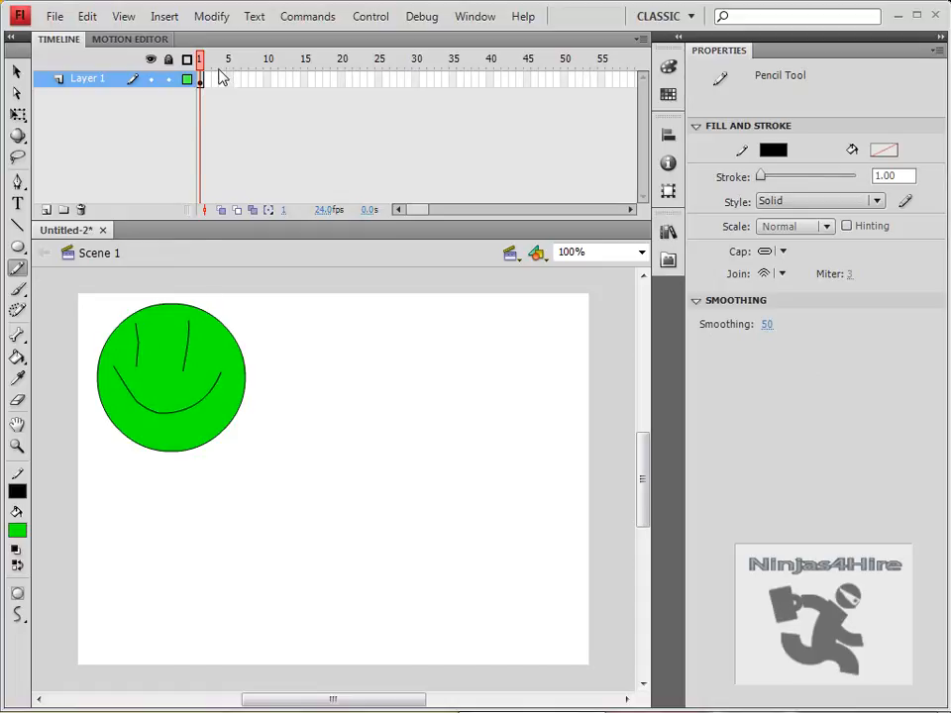
- Insert a blank keyframe at frame 2 and draw a green circle in the stage's lower-right corner
{"action": "right_click", "coordinate": [208, 86]}
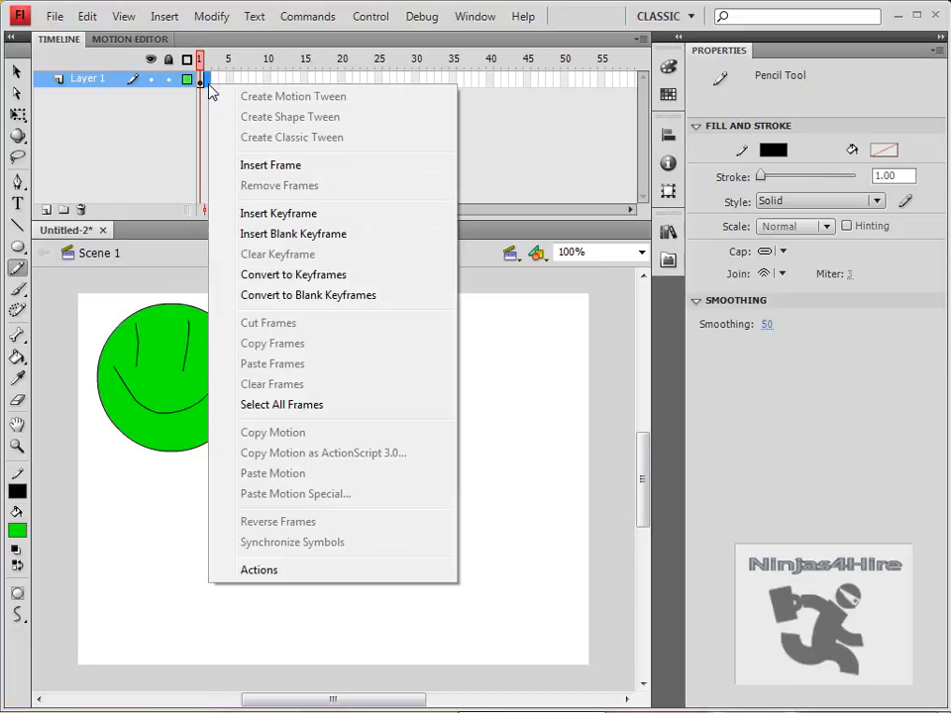
{"action": "left_click", "coordinate": [329, 242]}
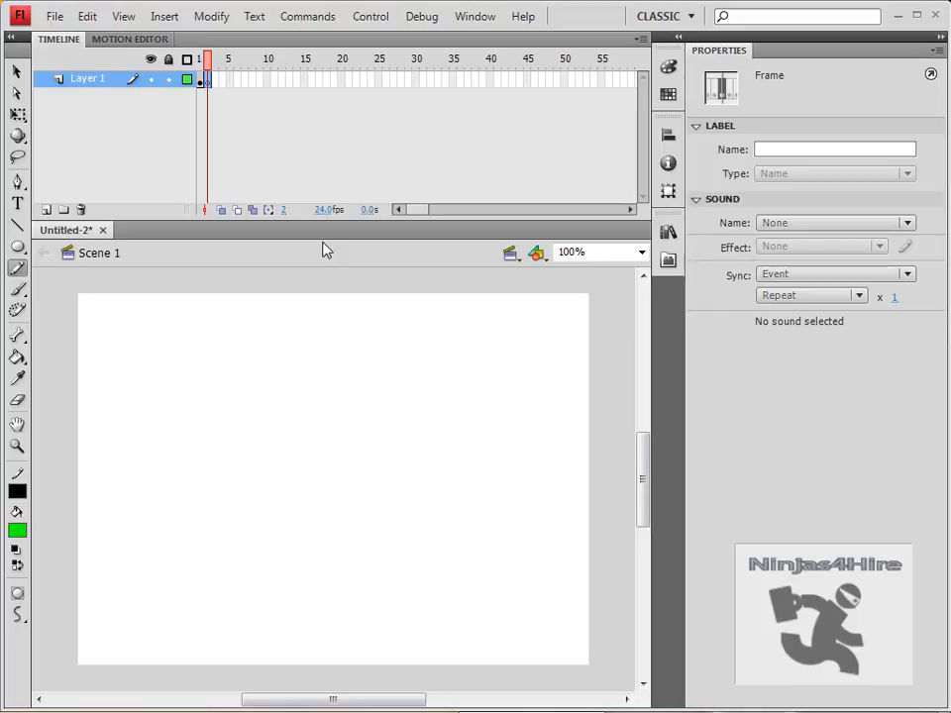
{"action": "left_click", "coordinate": [17, 246]}
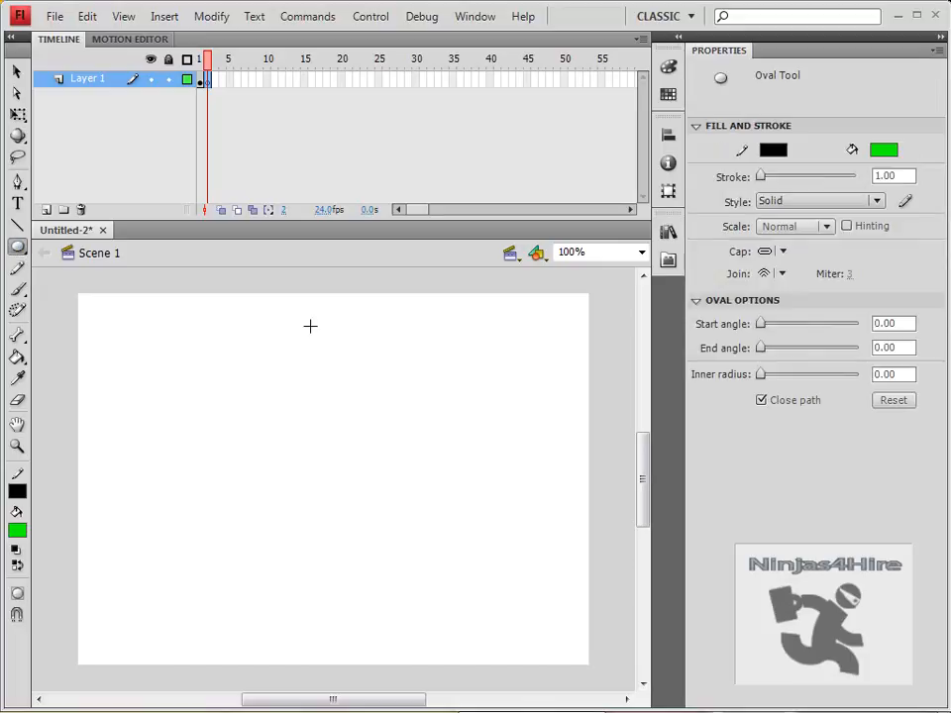
{"action": "mouse_move", "coordinate": [417, 499]}
{"action": "left_mouse_down"}
{"action": "mouse_move", "coordinate": [547, 648]}
{"action": "mouse_move", "coordinate": [583, 664]}
{"action": "mouse_move", "coordinate": [582, 656]}
{"action": "left_mouse_up"}
- Draw eyes, a nose and a frowning mouth on the frame 2 circle with the Pencil tool, and test the movie
{"action": "left_click", "coordinate": [16, 268]}
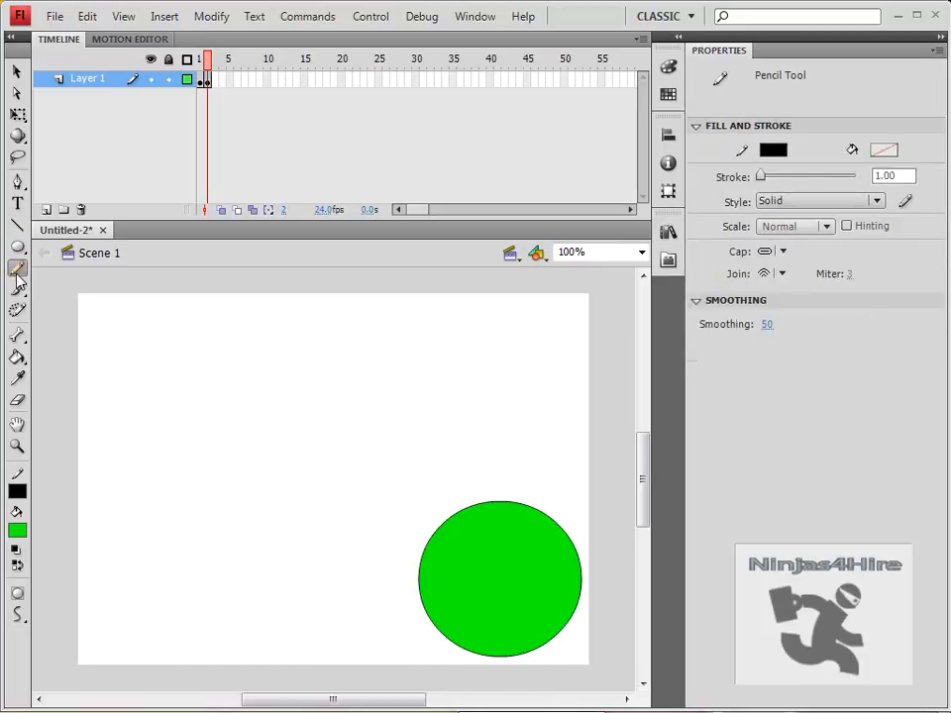
{"action": "left_click_drag", "start_coordinate": [474, 524], "coordinate": [475, 567]}
{"action": "left_click_drag", "start_coordinate": [520, 520], "coordinate": [514, 567]}
{"action": "mouse_move", "coordinate": [448, 609]}
{"action": "left_mouse_down"}
{"action": "mouse_move", "coordinate": [513, 580]}
{"action": "mouse_move", "coordinate": [538, 608]}
{"action": "left_mouse_up"}
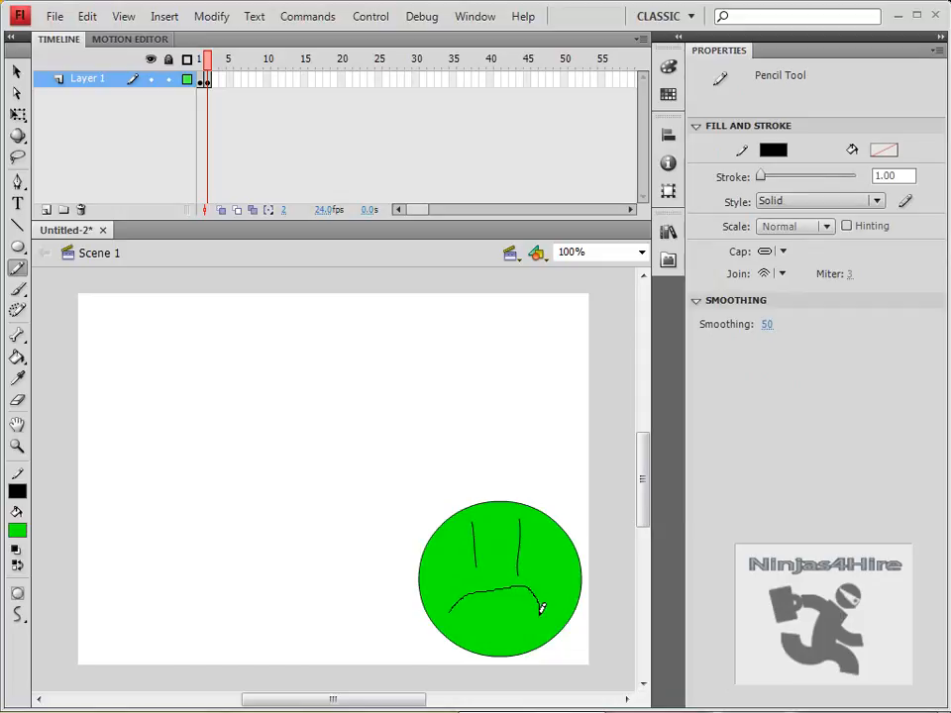
{"action": "mouse_move", "coordinate": [499, 564]}
{"action": "left_mouse_down"}
{"action": "mouse_move", "coordinate": [488, 580]}
{"action": "mouse_move", "coordinate": [506, 581]}
{"action": "left_mouse_up"}
{"action": "key", "text": "ctrl+Return"}
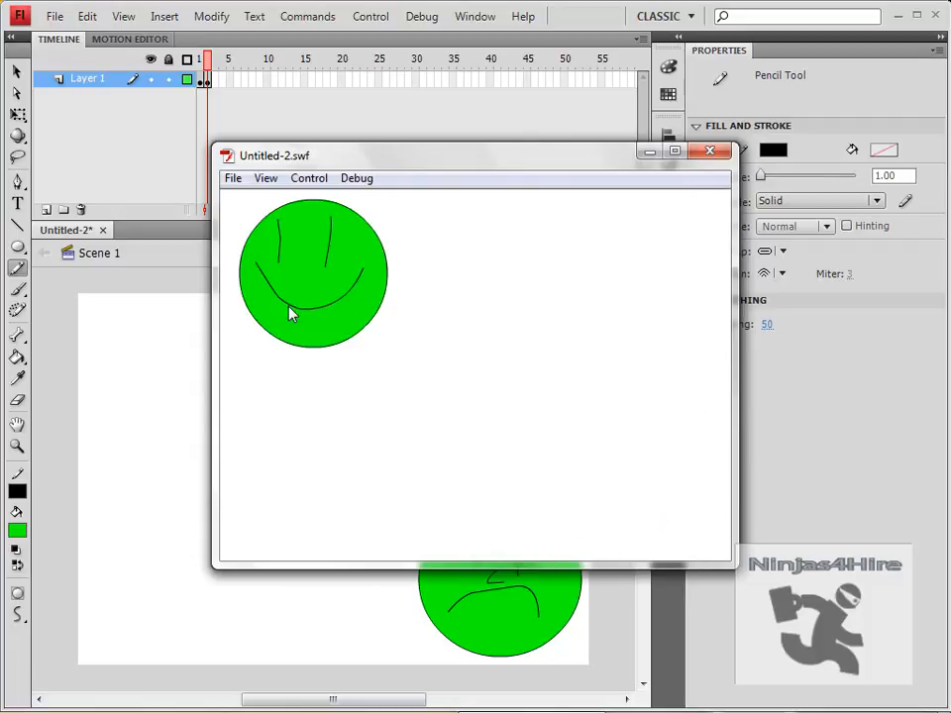
{"action": "left_click", "coordinate": [710, 151]}
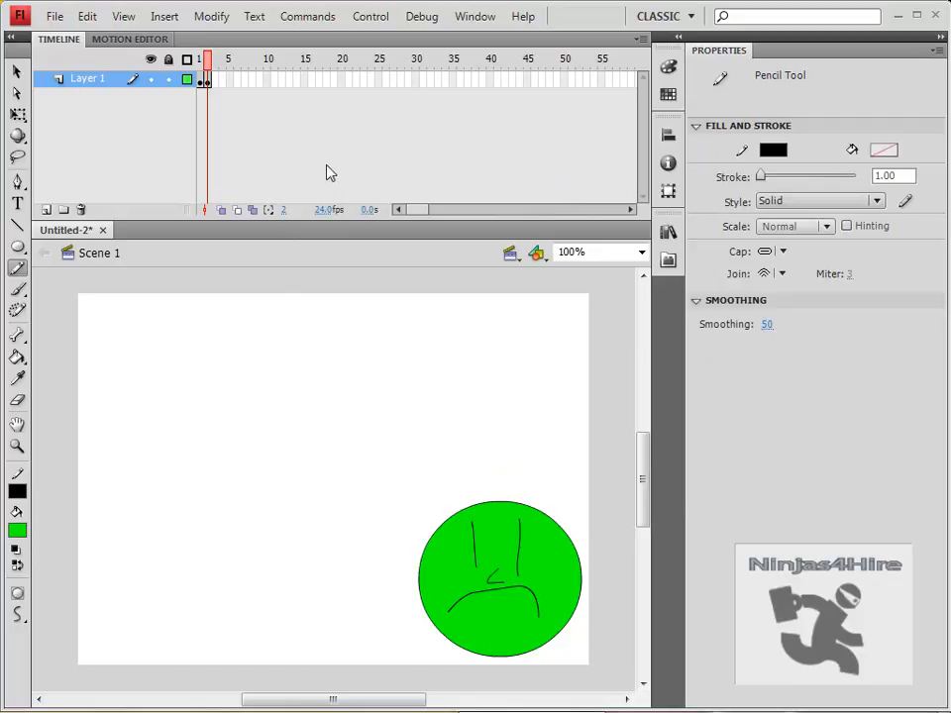
- Set the frame rate to 2 fps and test the two-frame animation
{"action": "left_click", "coordinate": [328, 210]}
{"action": "type", "text": "7"}
{"action": "key", "text": "Return"}
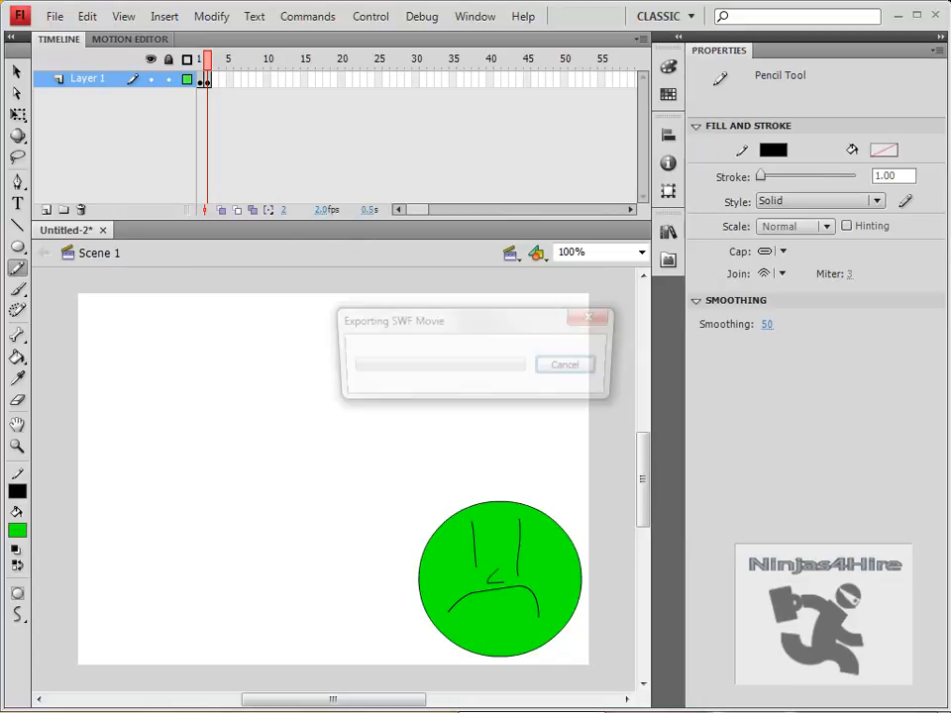
{"action": "key", "text": "ctrl+Return"}
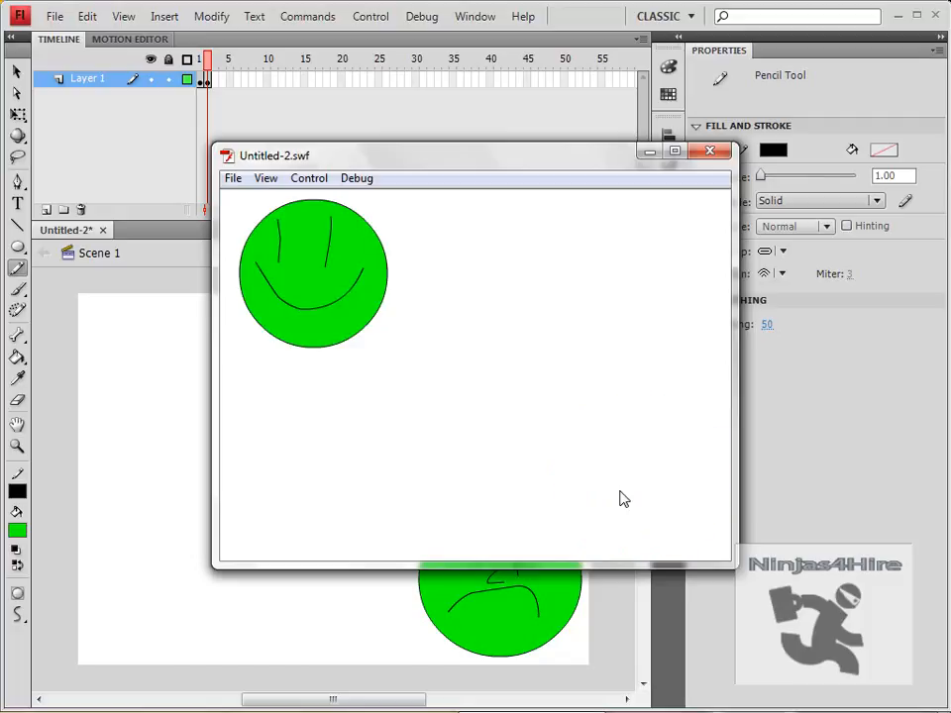
{"action": "left_click", "coordinate": [712, 153]}
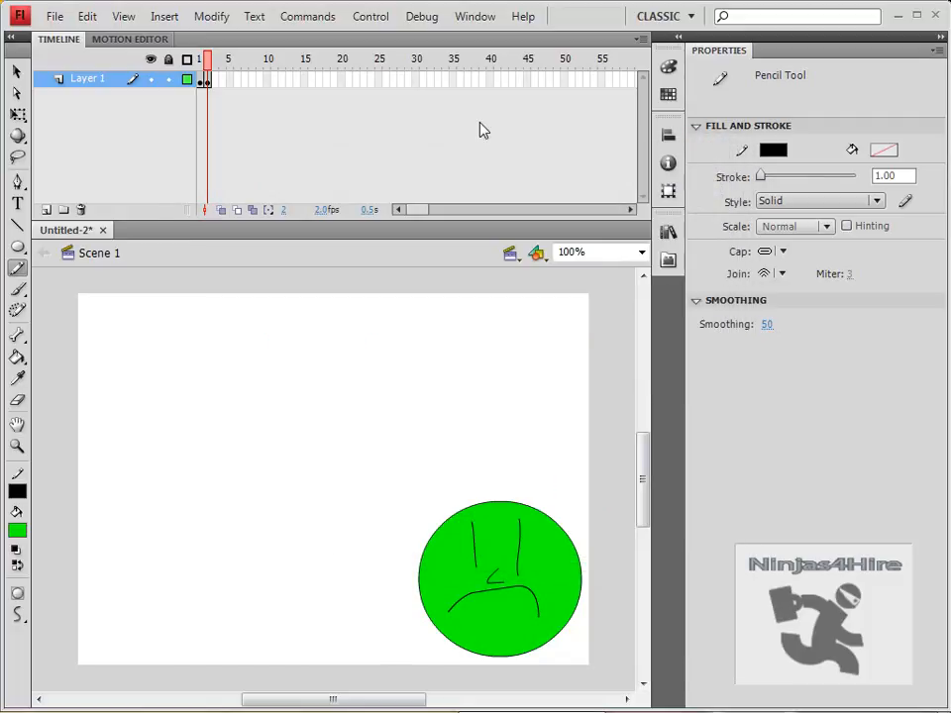
- Remove both drawn frames from Layer 1
{"action": "right_click", "coordinate": [199, 79]}
{"action": "left_click", "coordinate": [236, 182]}
{"action": "right_click", "coordinate": [200, 78]}
{"action": "left_click", "coordinate": [278, 182]}
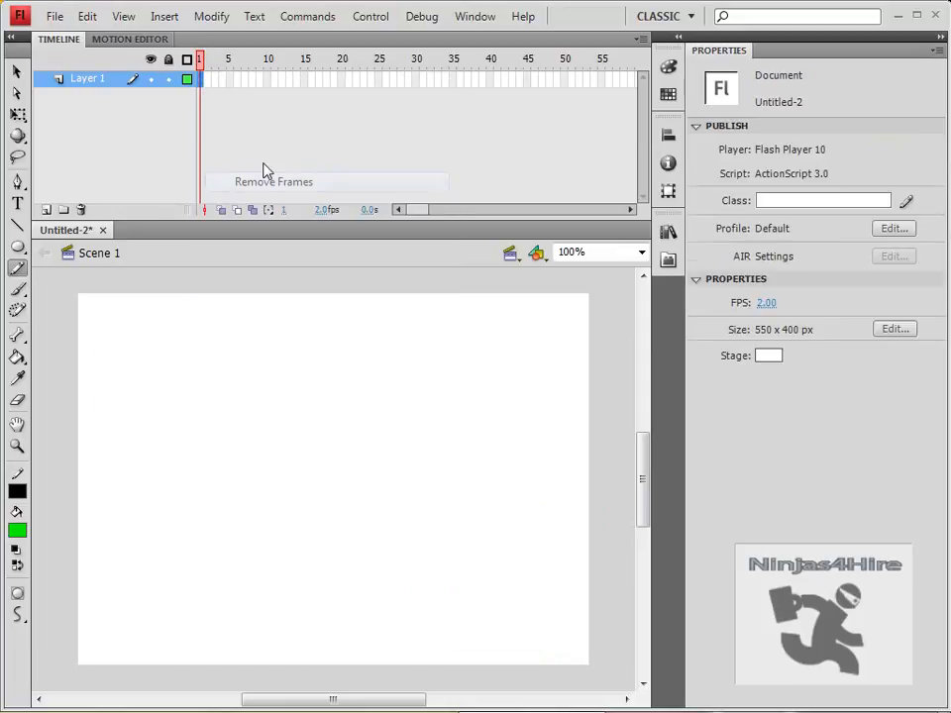
- Insert a blank keyframe at frame 1 and draw a green circle in the stage's upper-left corner
{"action": "right_click", "coordinate": [201, 87]}
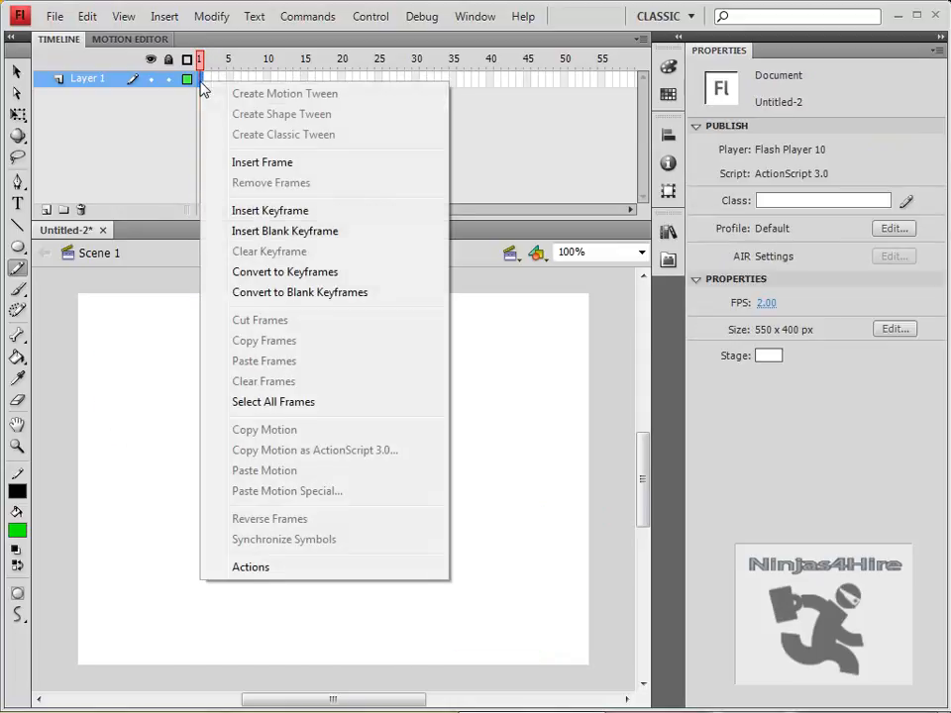
{"action": "left_click", "coordinate": [342, 237]}
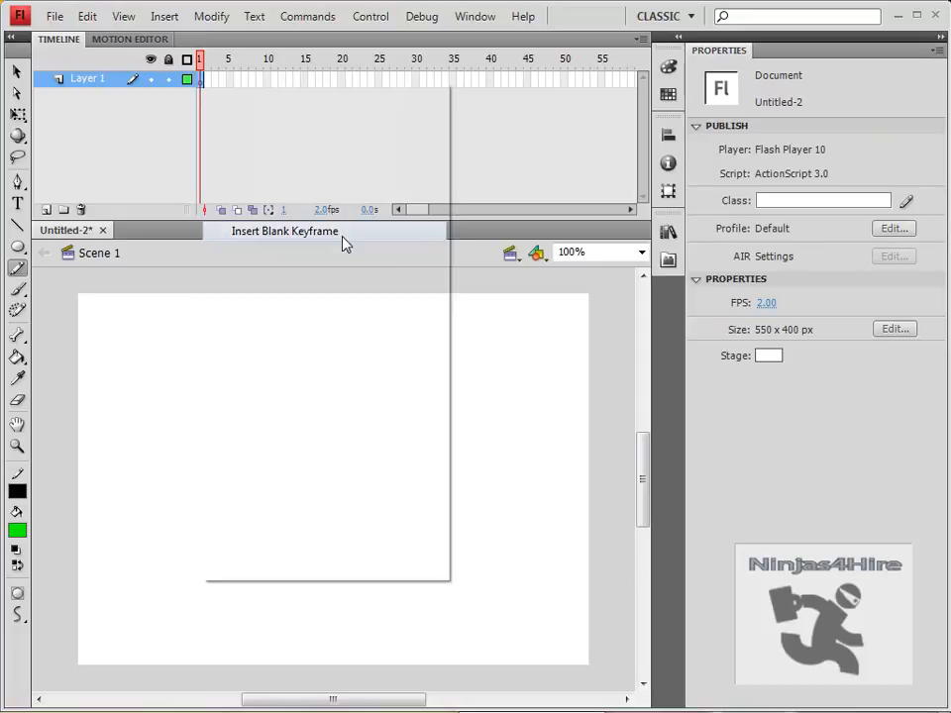
{"action": "left_click", "coordinate": [17, 248]}
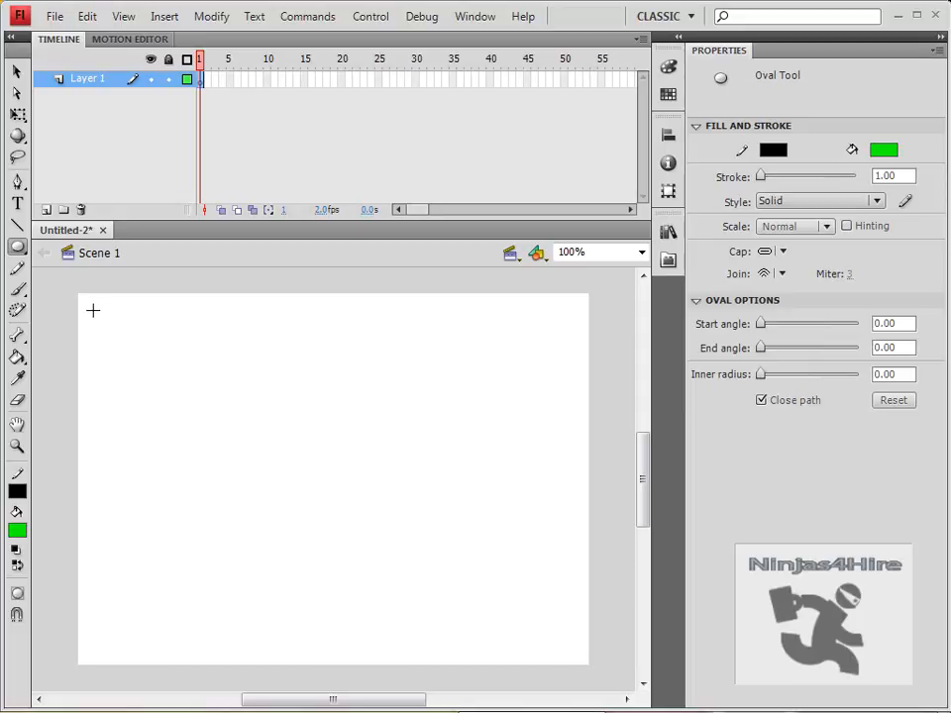
{"action": "left_click_drag", "start_coordinate": [94, 306], "coordinate": [230, 445]}
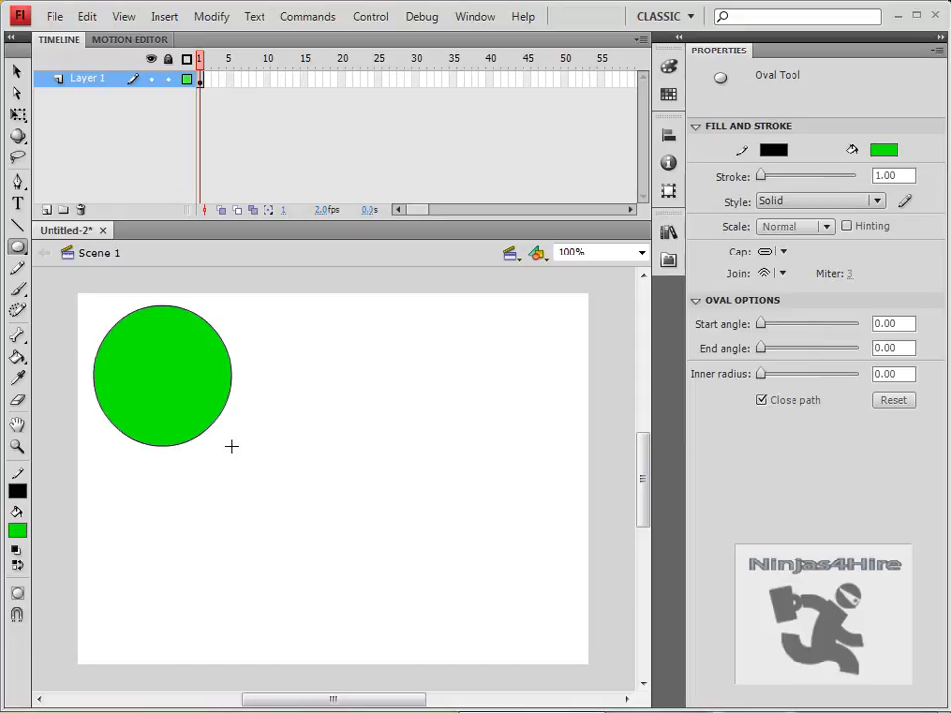
- Insert a blank keyframe at frame 20 and draw a near-square rectangle at the right side of the stage
{"action": "right_click", "coordinate": [339, 83]}
{"action": "left_click", "coordinate": [421, 230]}
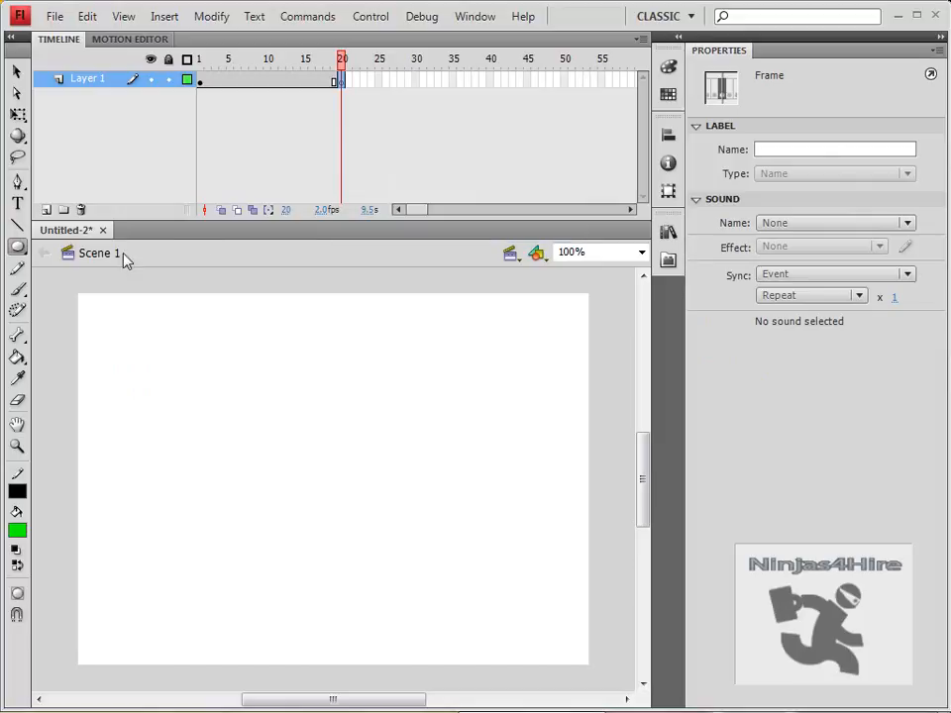
{"action": "left_click", "coordinate": [24, 251]}
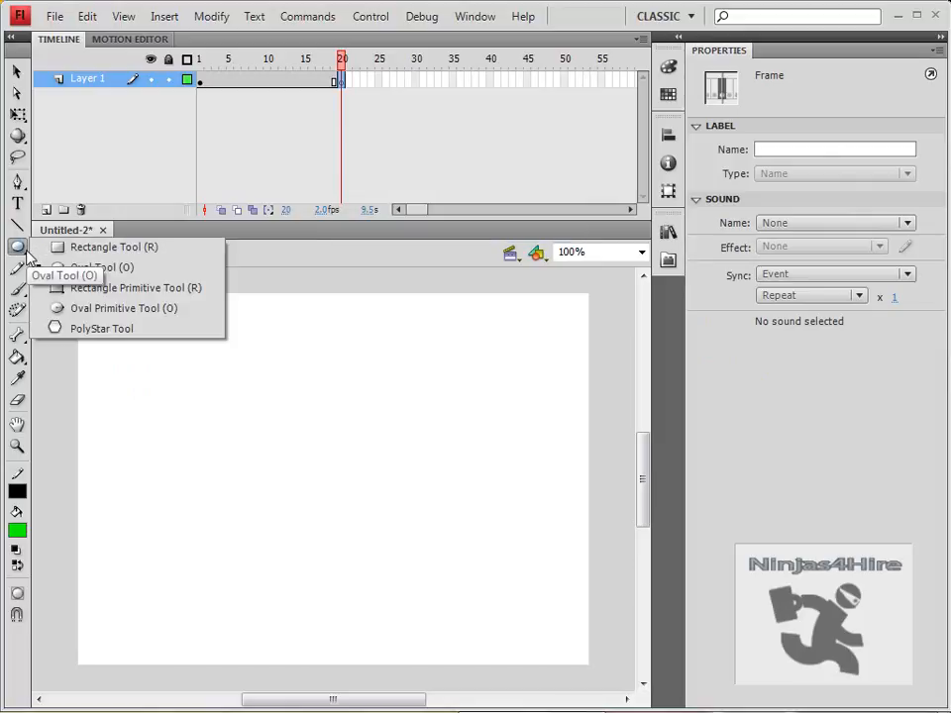
{"action": "left_click", "coordinate": [104, 247]}
{"action": "left_click_drag", "start_coordinate": [442, 357], "coordinate": [584, 515]}
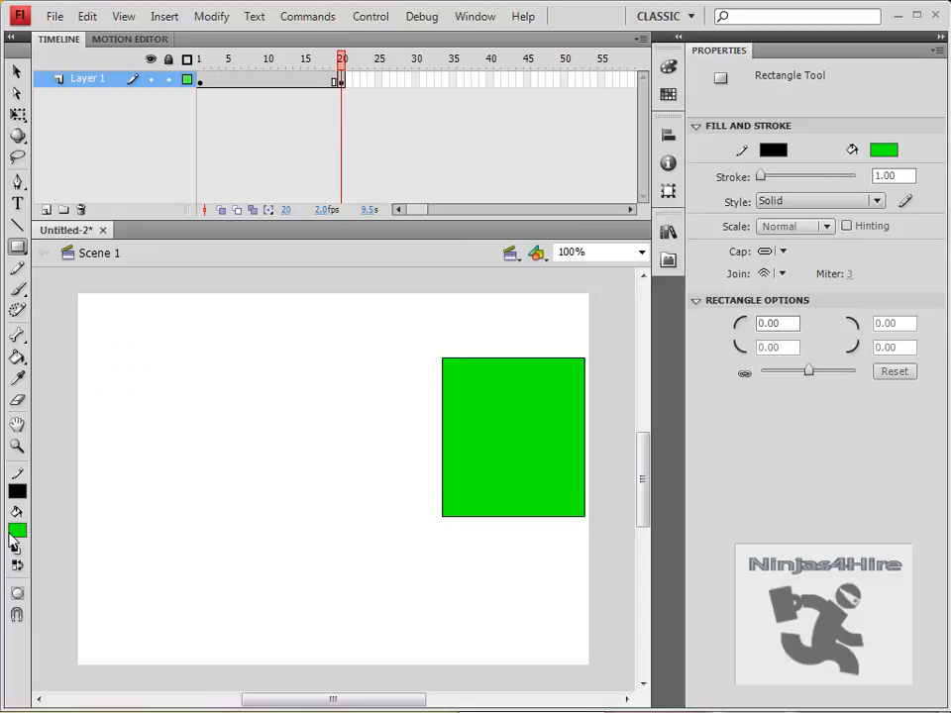
- Set the fill color to black and fill the rectangle on frame 20 with the Paint Bucket tool
{"action": "left_click", "coordinate": [12, 535]}
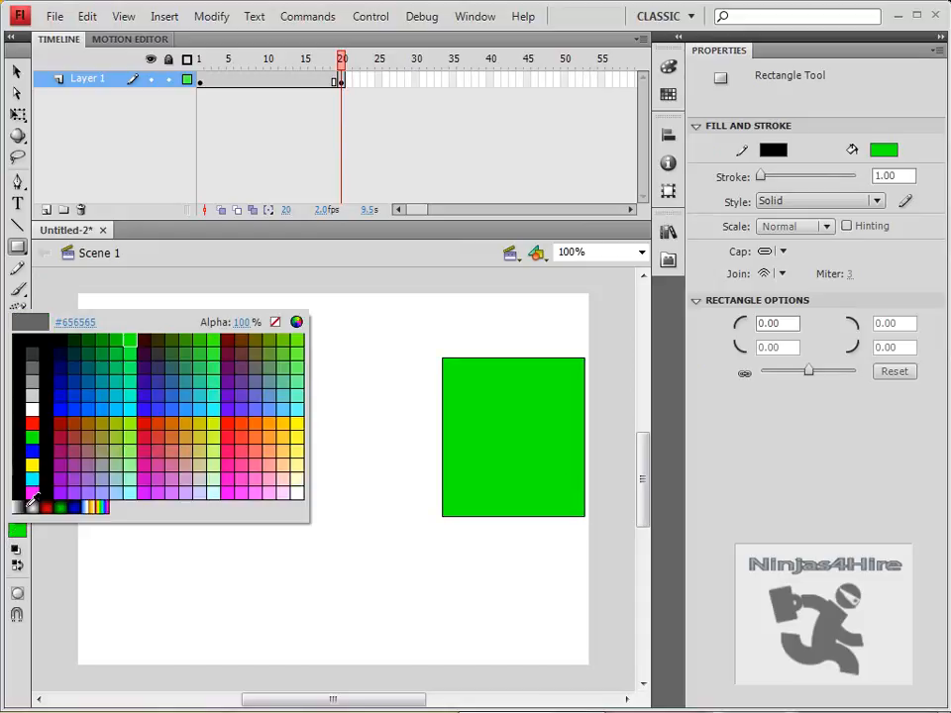
{"action": "left_click", "coordinate": [22, 341]}
{"action": "left_click", "coordinate": [17, 359]}
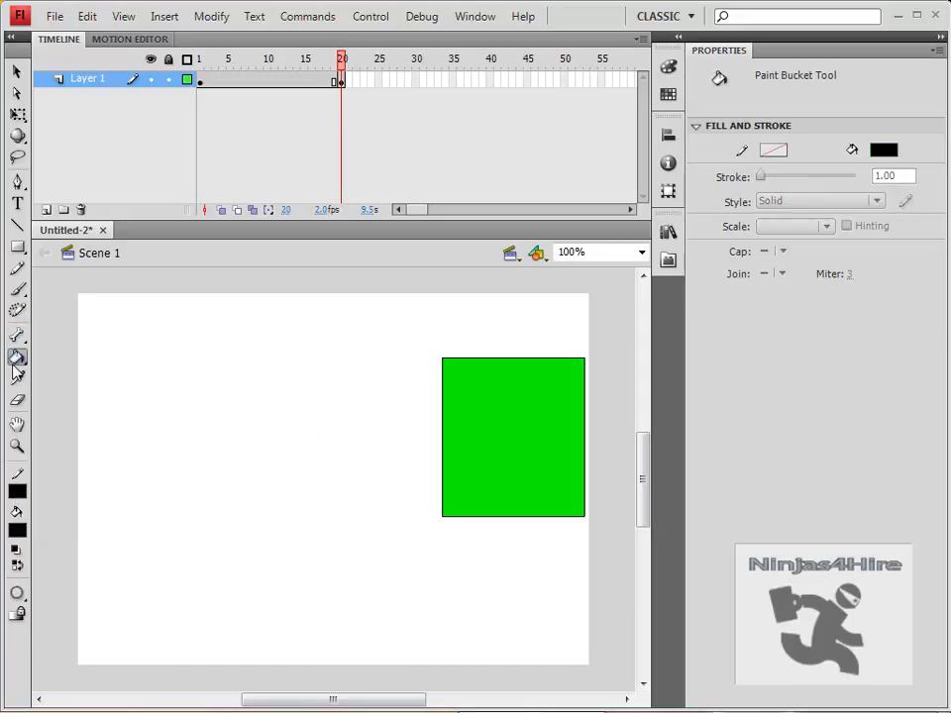
{"action": "left_click", "coordinate": [460, 362]}
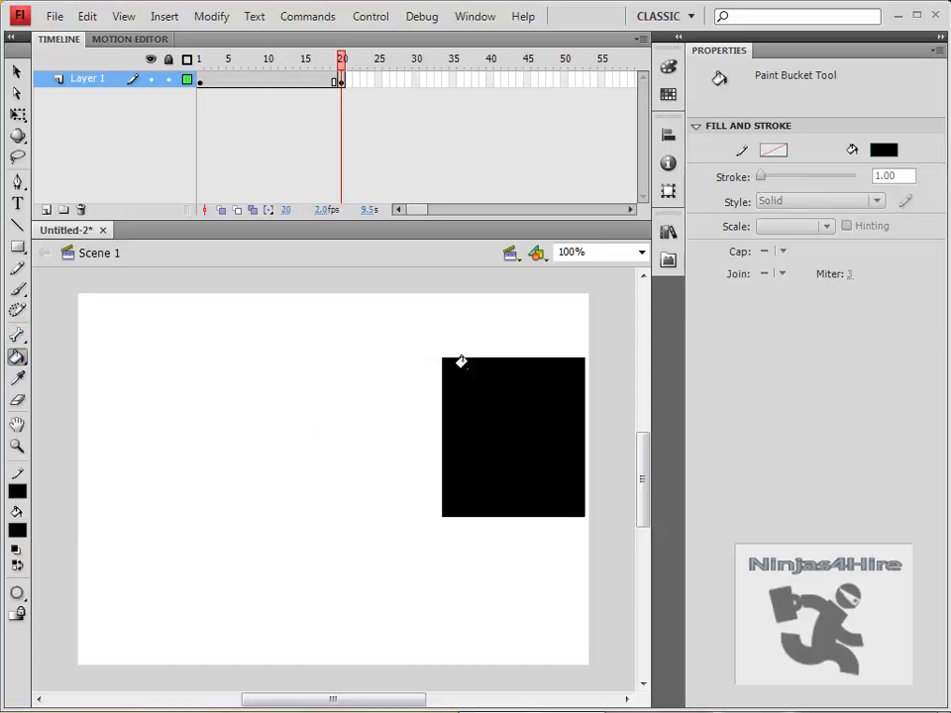
- Create a shape tween from the circle at frame 1 to the rectangle at frame 20, and test the movie
{"action": "left_click", "coordinate": [290, 85]}
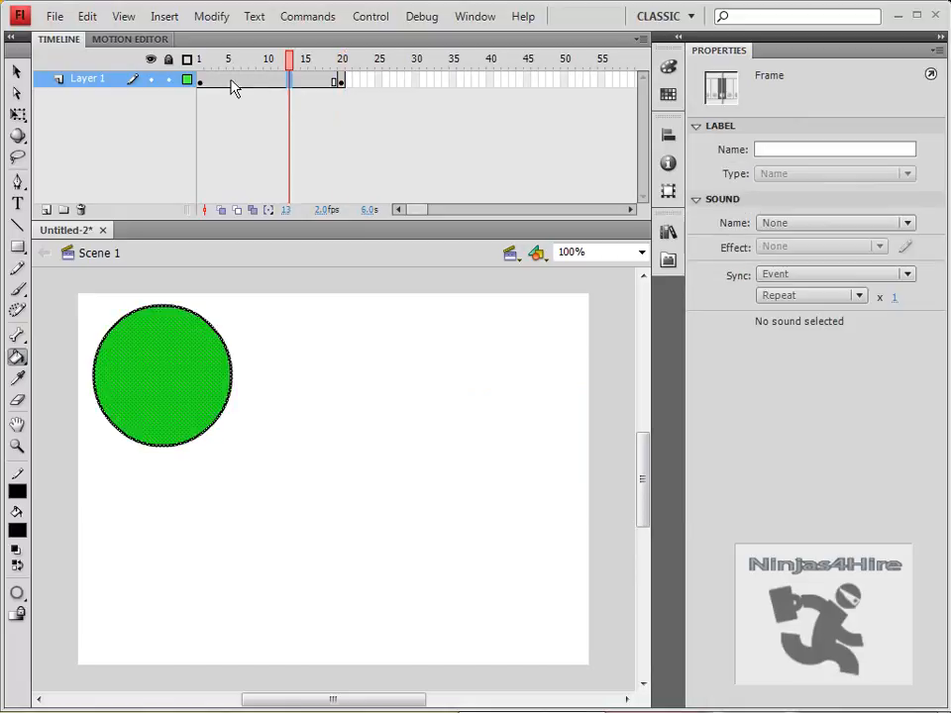
{"action": "left_click", "coordinate": [340, 83]}
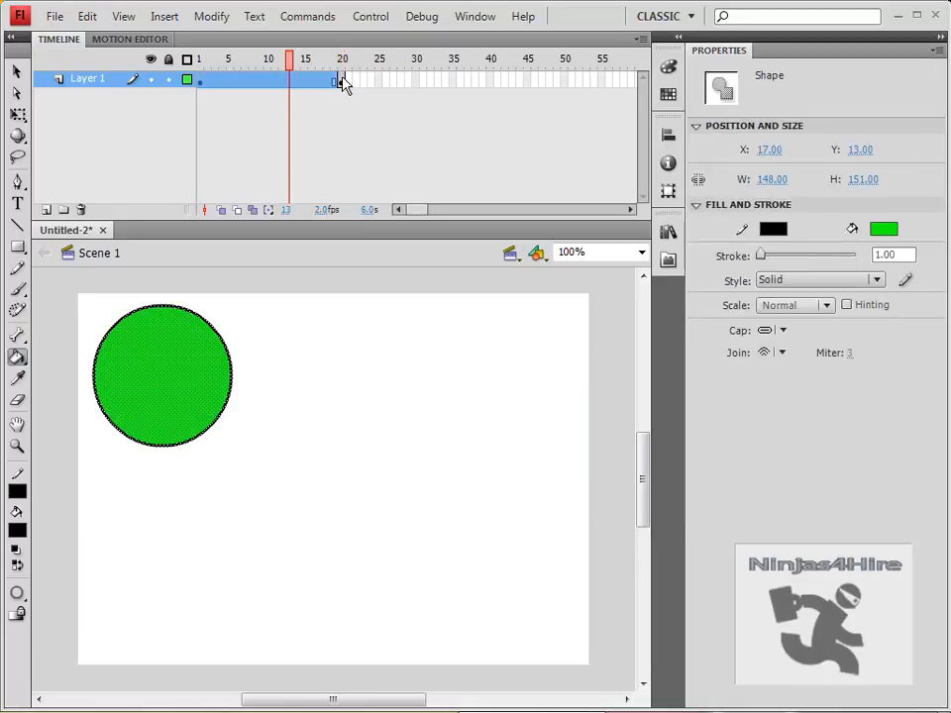
{"action": "left_click", "coordinate": [342, 83]}
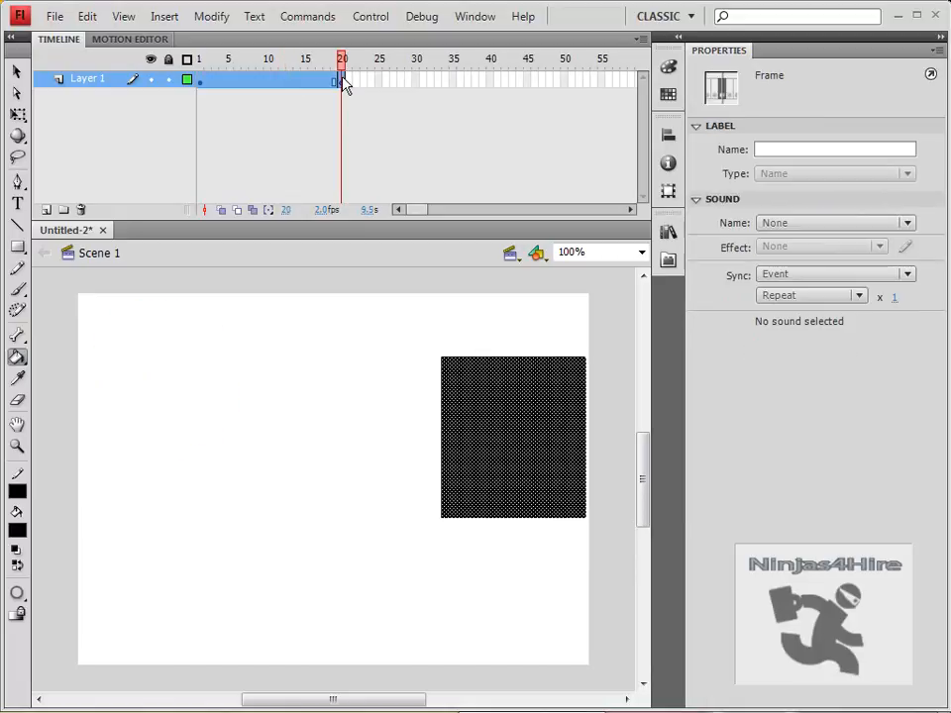
{"action": "right_click", "coordinate": [343, 85]}
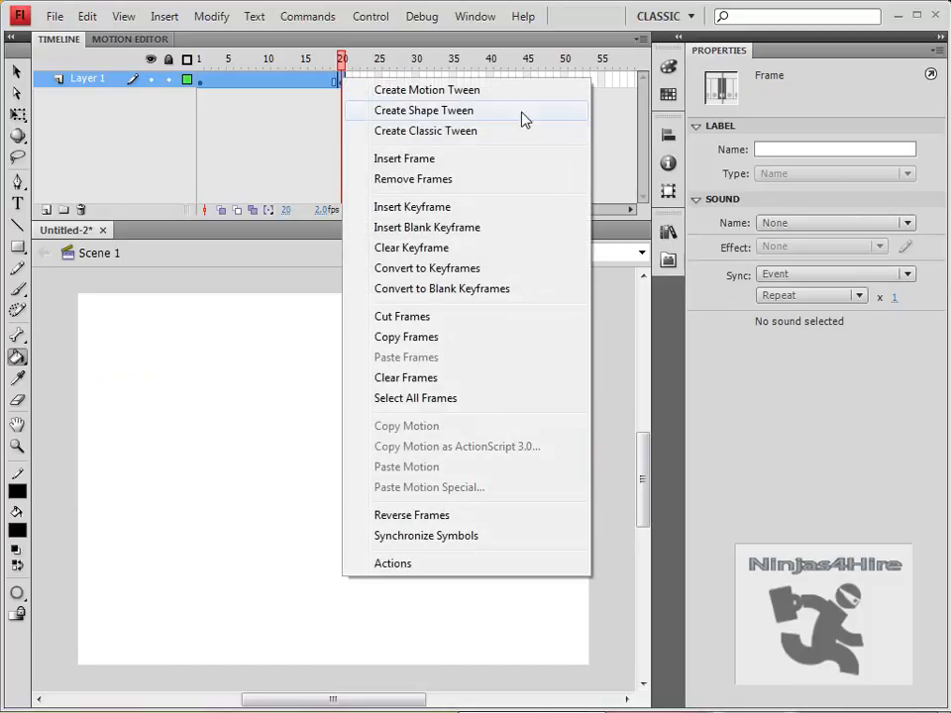
{"action": "left_click", "coordinate": [517, 120]}
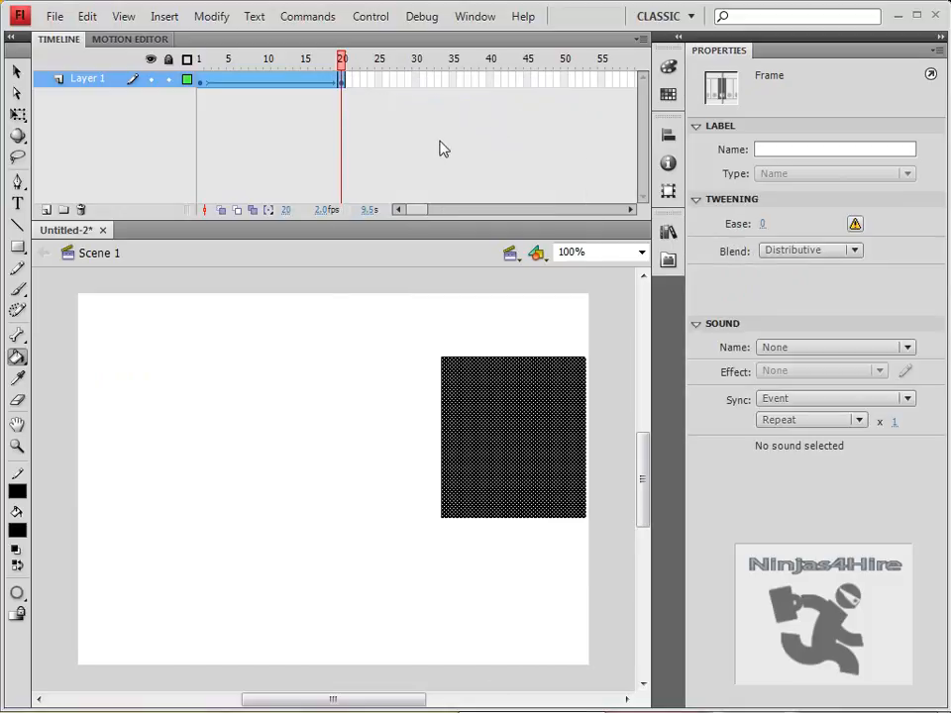
{"action": "key", "text": "ctrl+Return"}
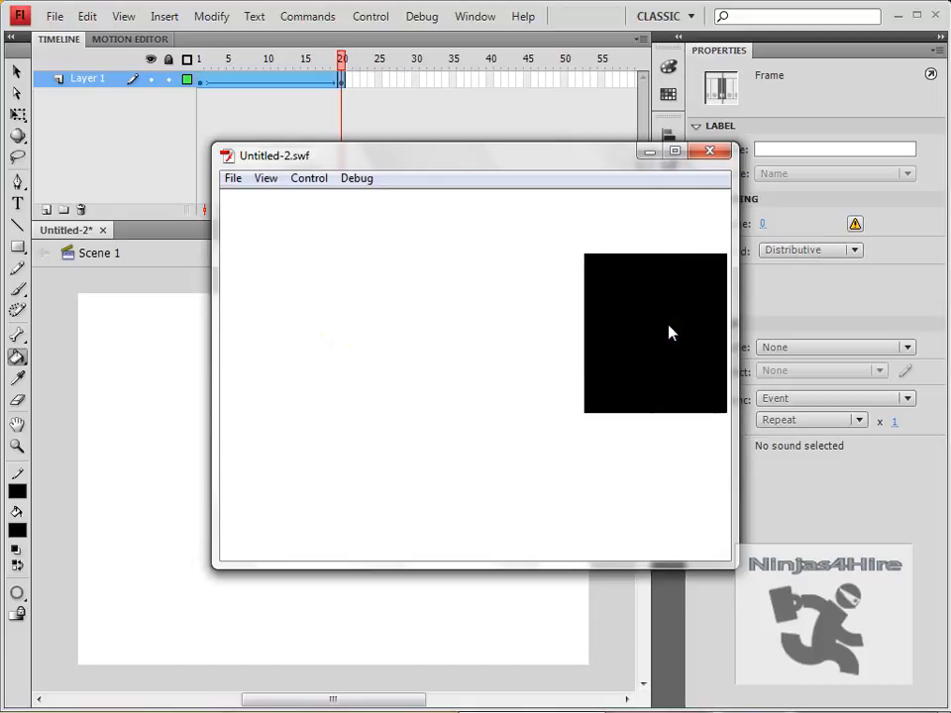
{"action": "left_click", "coordinate": [712, 152]}
- Set the frame rate to 10 fps and test the shape tween animation
{"action": "left_click", "coordinate": [315, 211]}
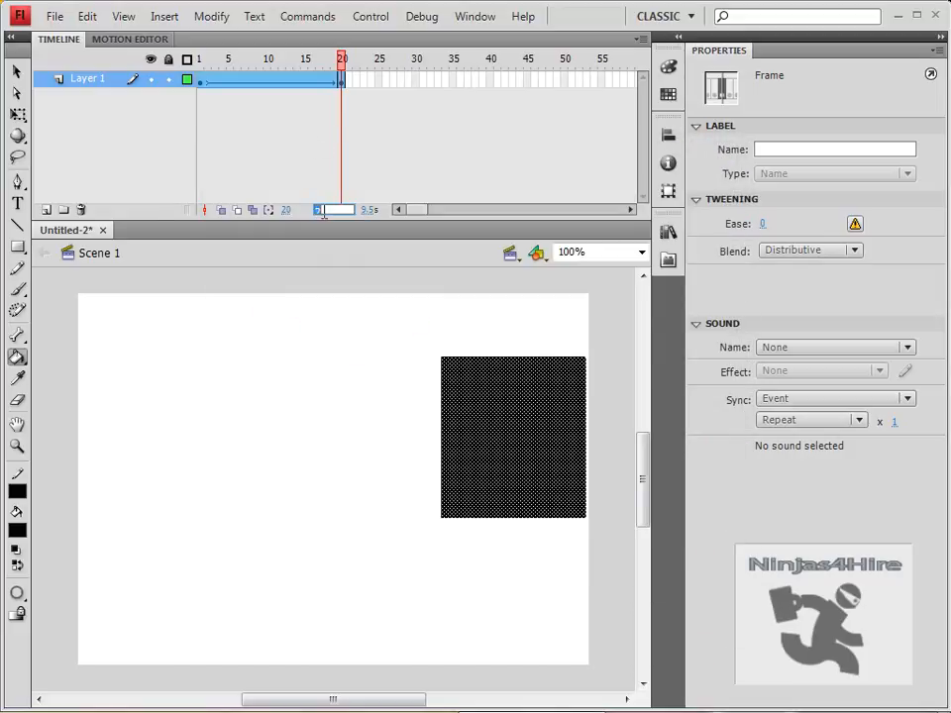
{"action": "type", "text": "15"}
{"action": "key", "text": "Return"}
{"action": "key", "text": "ctrl+Return"}
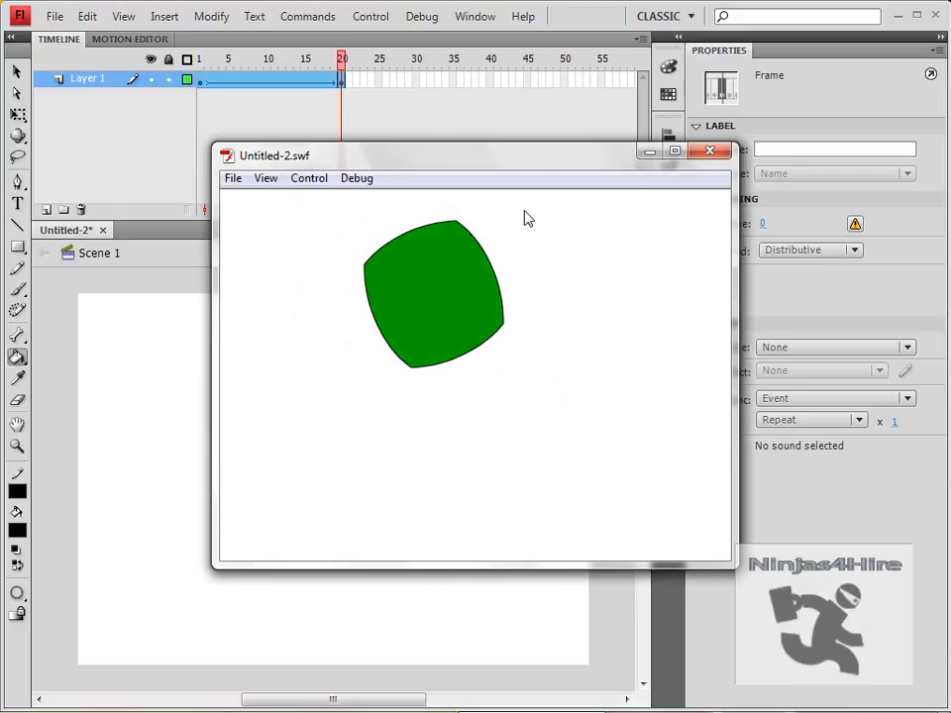
{"action": "left_click", "coordinate": [709, 151]}
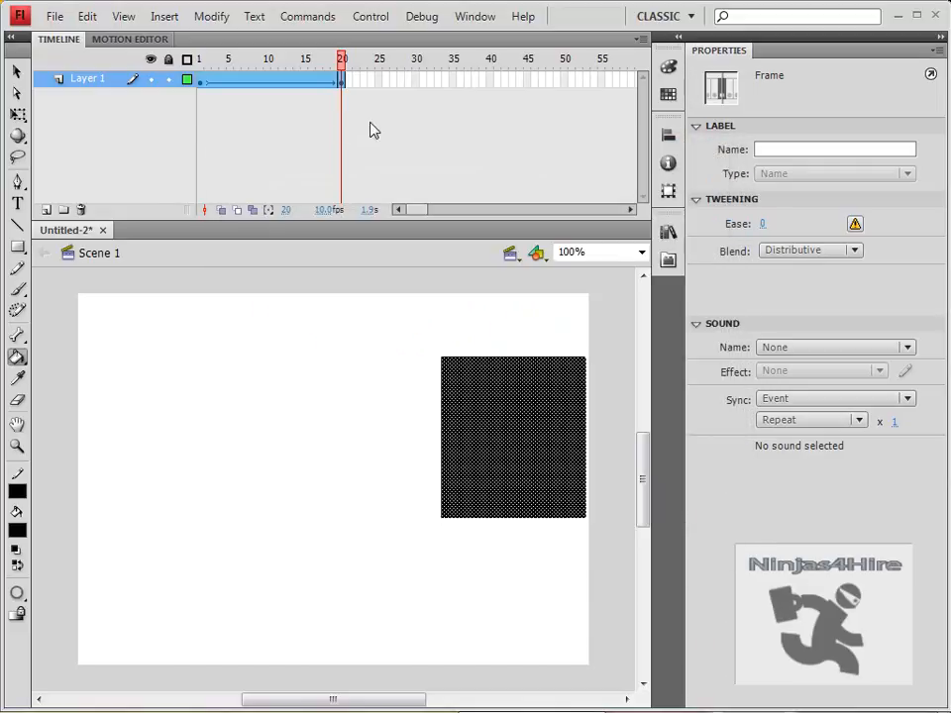
- Remove the shape tween and delete all frames, including the circle and rectangle keyframes, from Layer 1
{"action": "left_click", "coordinate": [343, 106]}
{"action": "right_click", "coordinate": [344, 83]}
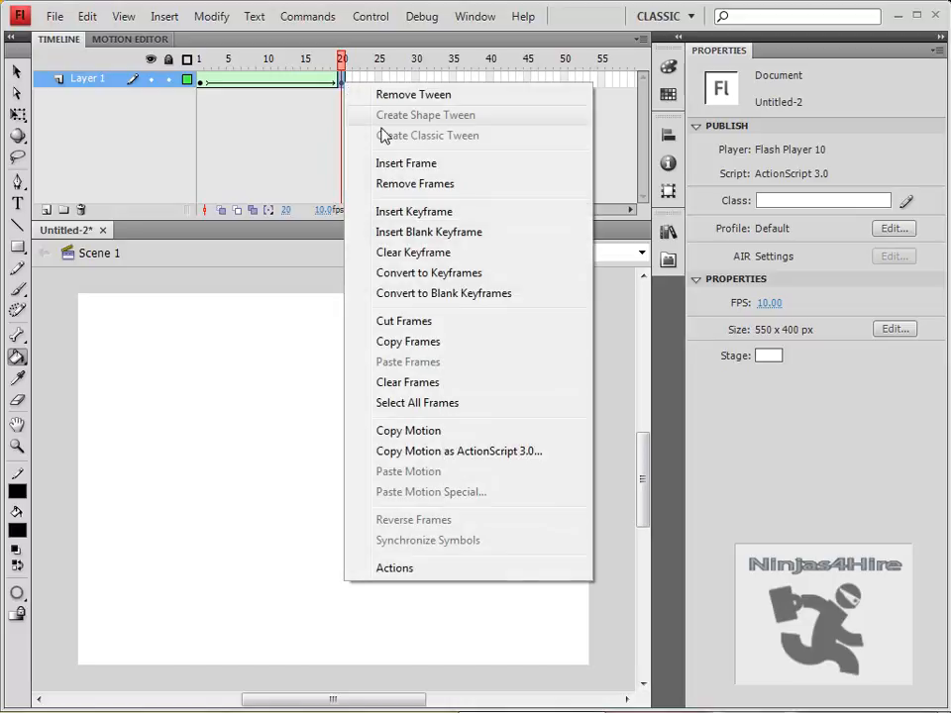
{"action": "left_click", "coordinate": [416, 188]}
{"action": "right_click", "coordinate": [200, 80]}
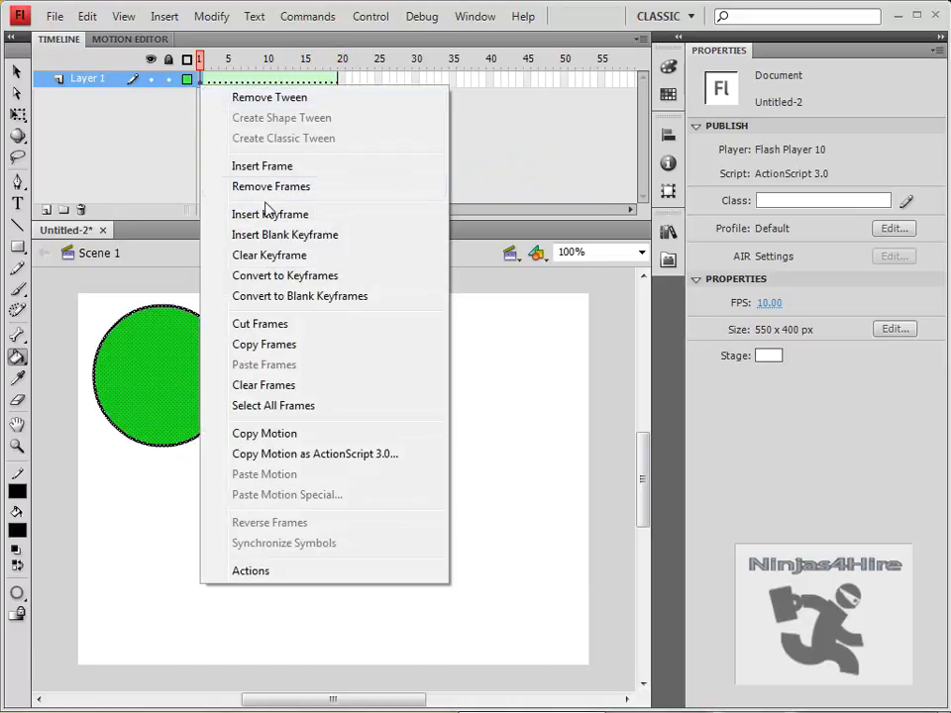
{"action": "left_click", "coordinate": [257, 186]}
{"action": "left_click", "coordinate": [237, 80]}
{"action": "right_click", "coordinate": [240, 80]}
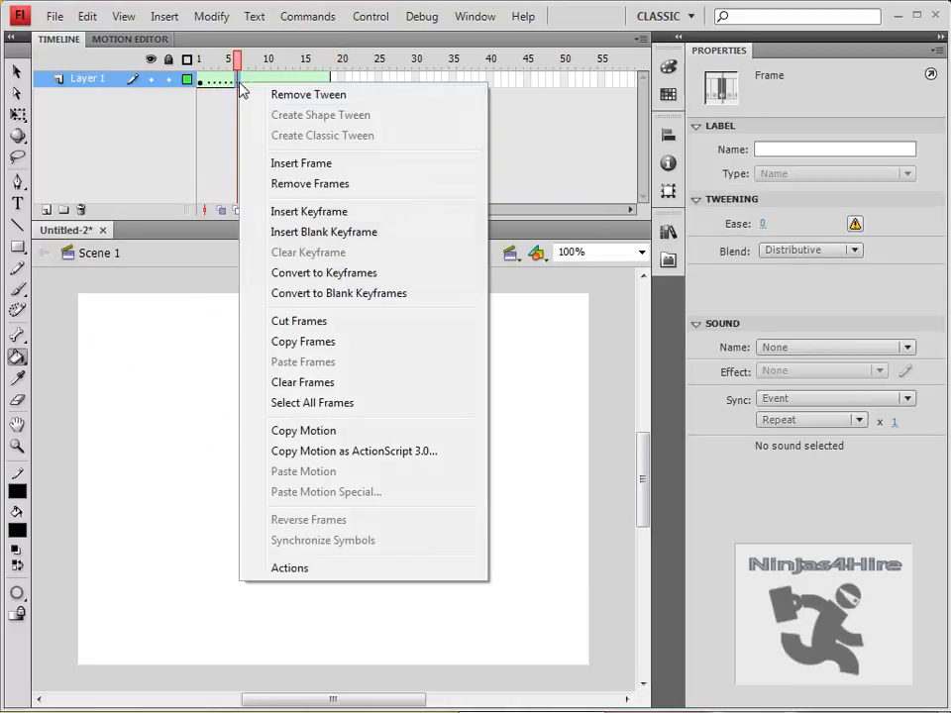
{"action": "left_click", "coordinate": [262, 93]}
{"action": "left_click", "coordinate": [248, 82]}
{"action": "right_click", "coordinate": [248, 82]}
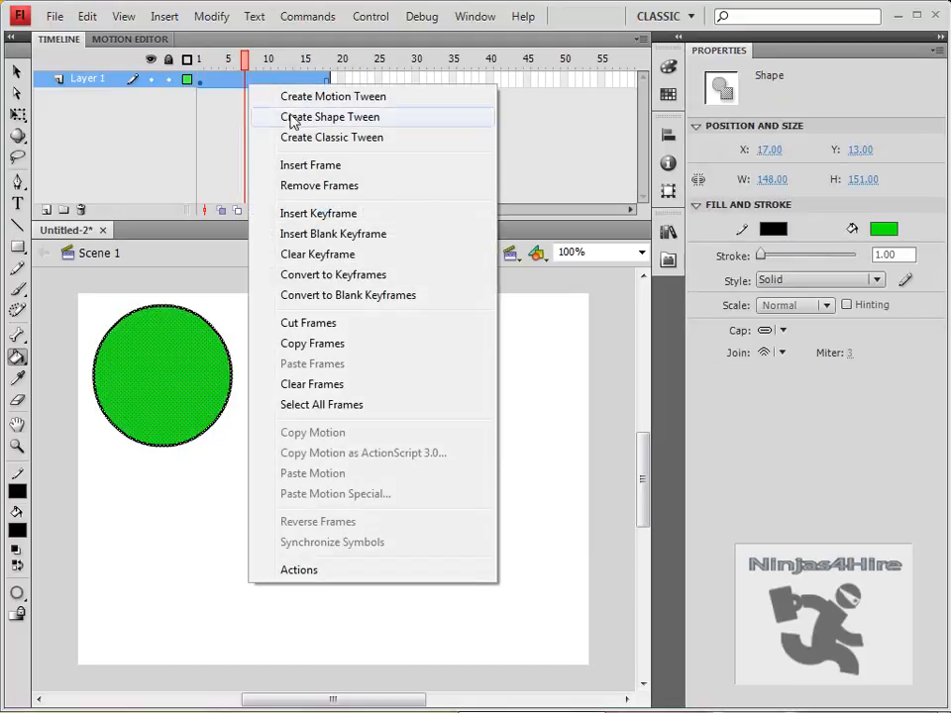
{"action": "left_click", "coordinate": [317, 187]}
- Insert a blank keyframe at frame 1 and draw a black rectangle about 126 by 116 px in the stage's upper-left corner
{"action": "left_click", "coordinate": [201, 81]}
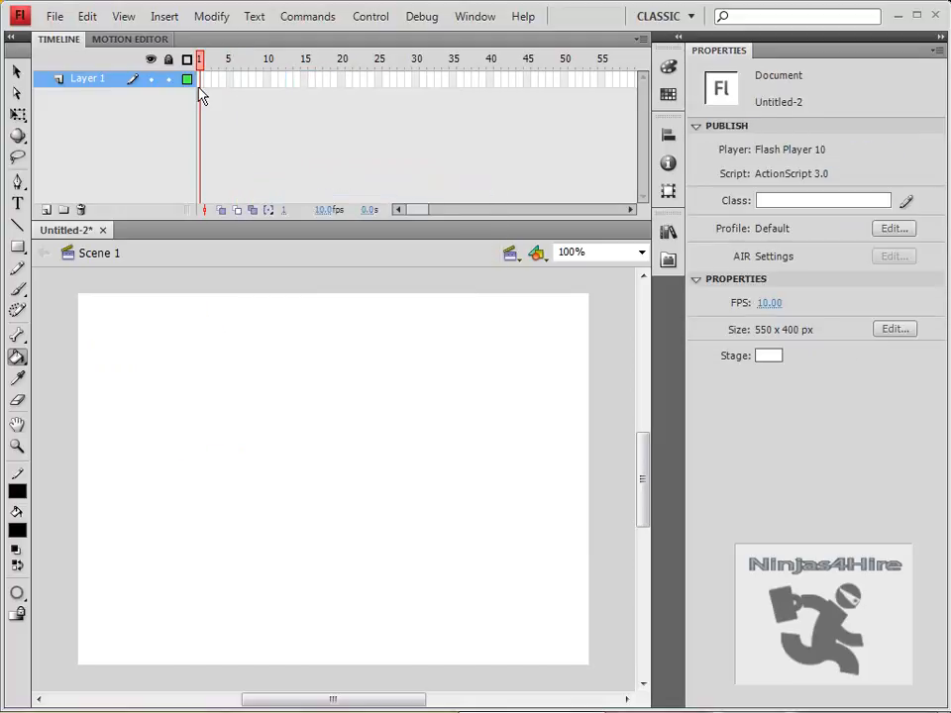
{"action": "right_click", "coordinate": [201, 81]}
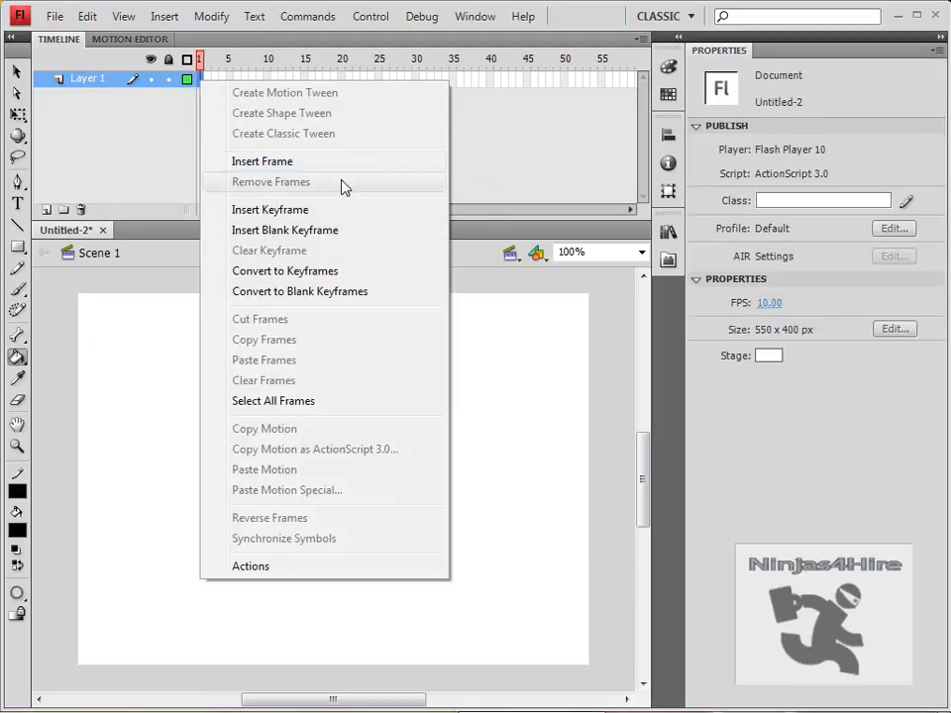
{"action": "left_click", "coordinate": [340, 230]}
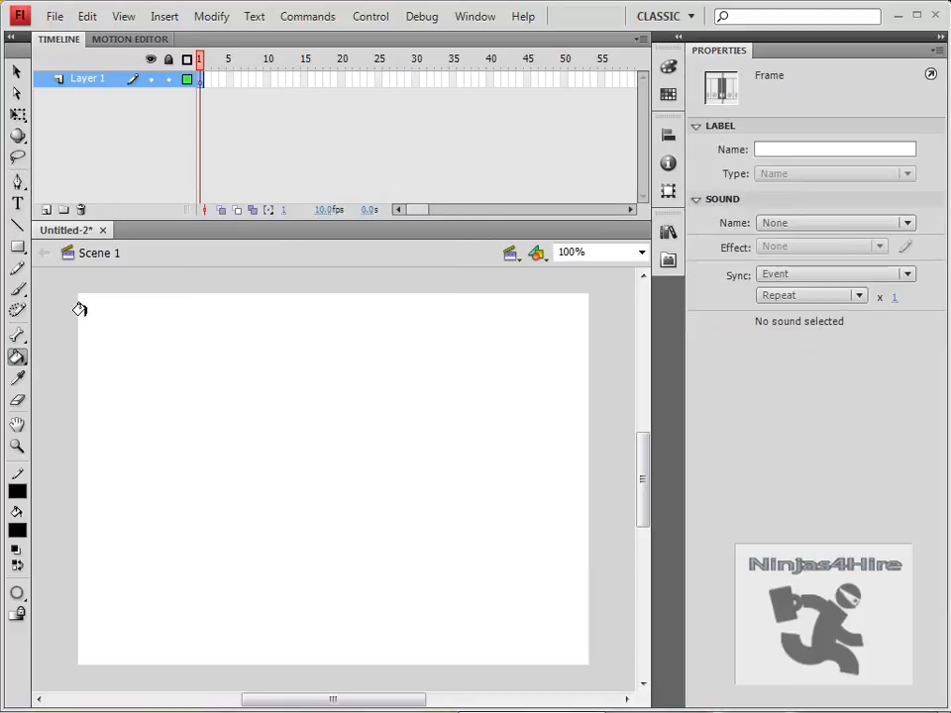
{"action": "left_click", "coordinate": [16, 247]}
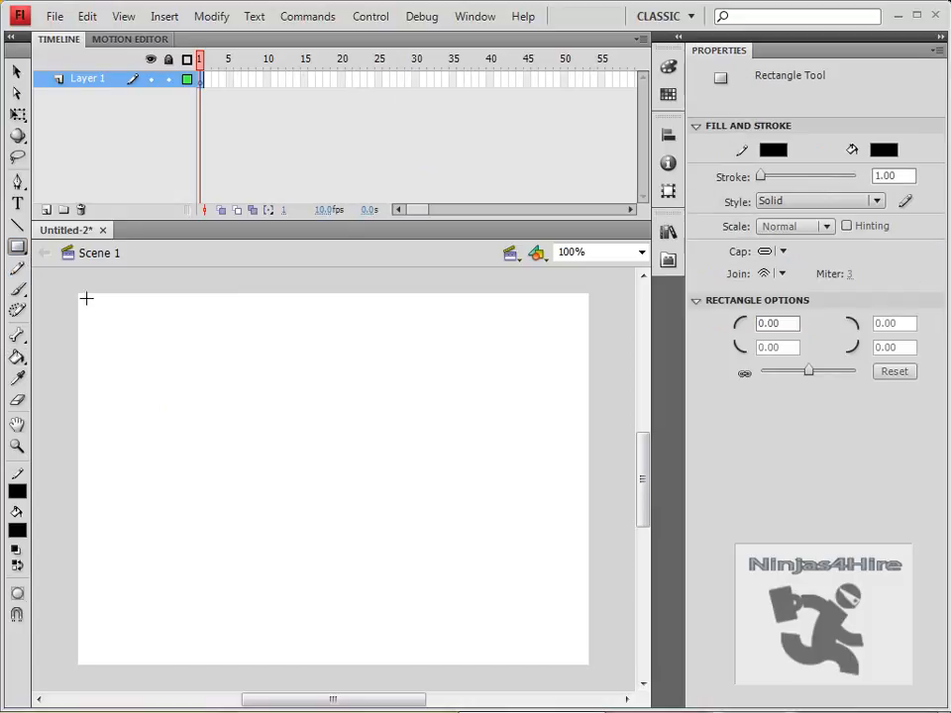
{"action": "left_click_drag", "start_coordinate": [89, 301], "coordinate": [207, 408]}
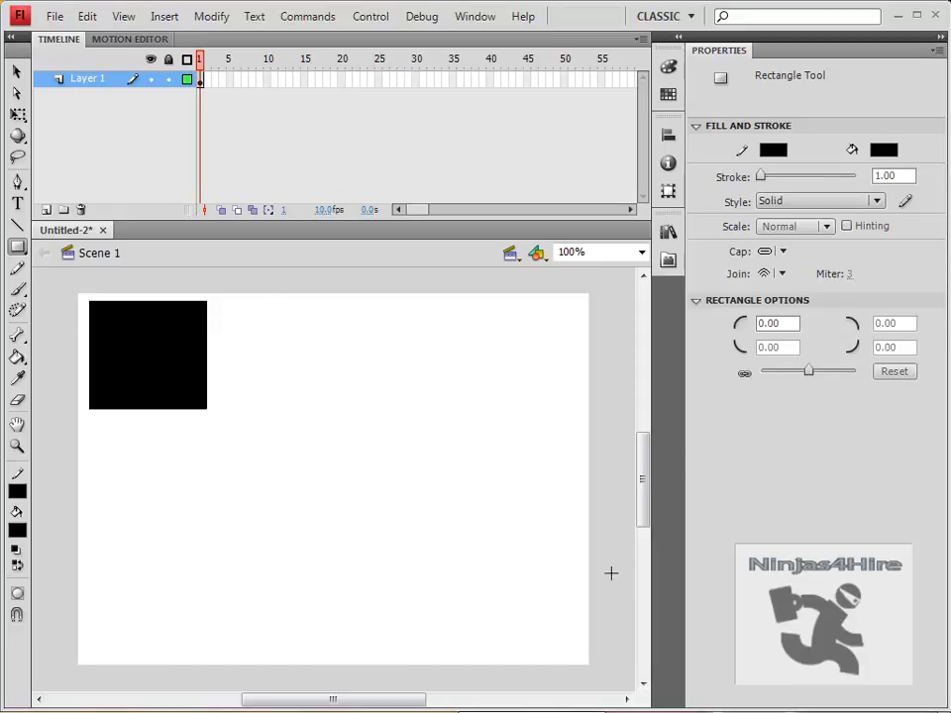
- Select the black rectangle's fill on frame 1, copy it, and deselect it
{"action": "left_click", "coordinate": [16, 71]}
{"action": "left_click", "coordinate": [144, 360]}
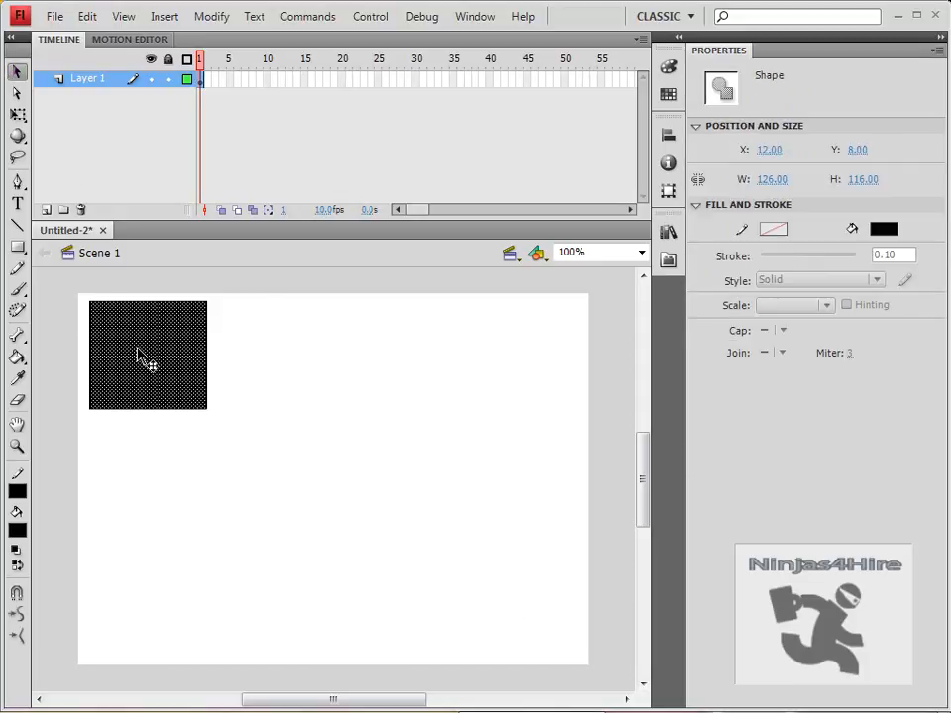
{"action": "left_click", "coordinate": [302, 363]}
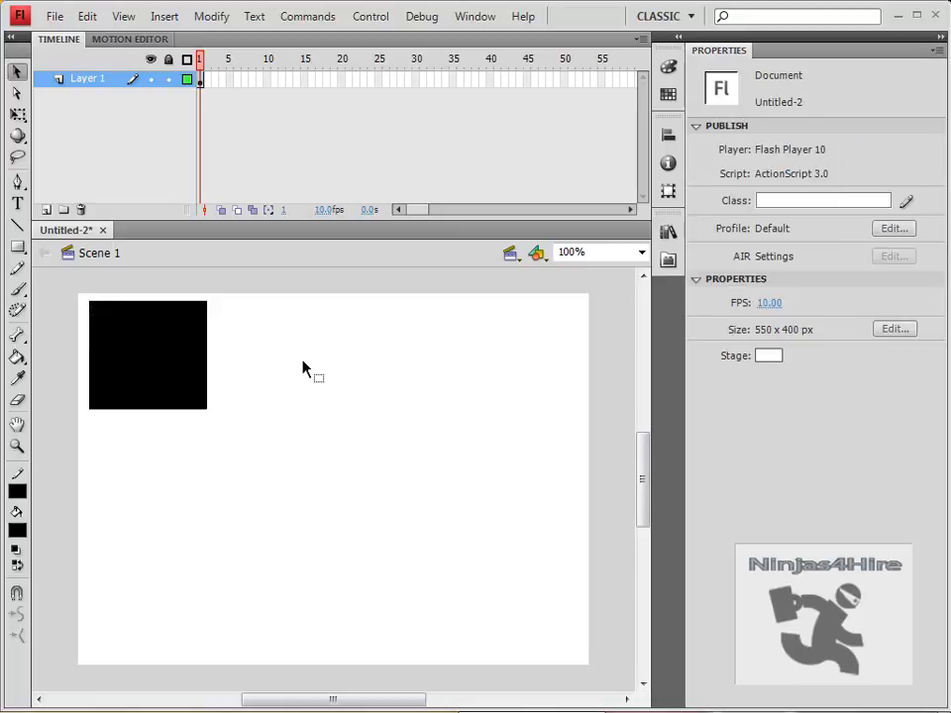
- Insert a blank keyframe at frame 20 and paste the black rectangle into the stage's upper-right corner
{"action": "left_click", "coordinate": [342, 79]}
{"action": "right_click", "coordinate": [342, 82]}
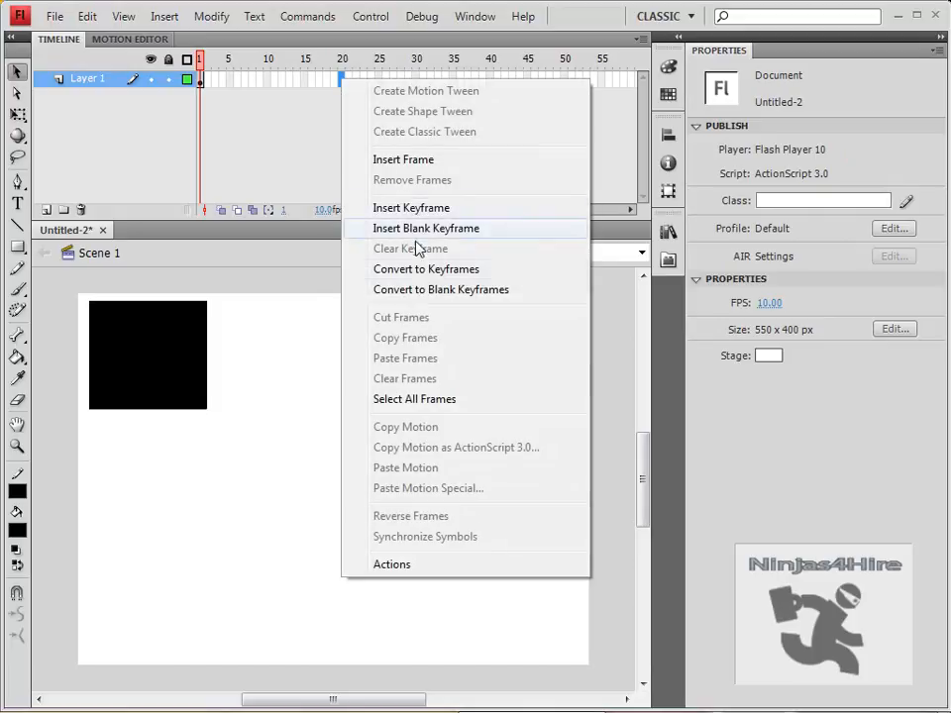
{"action": "left_click", "coordinate": [431, 229]}
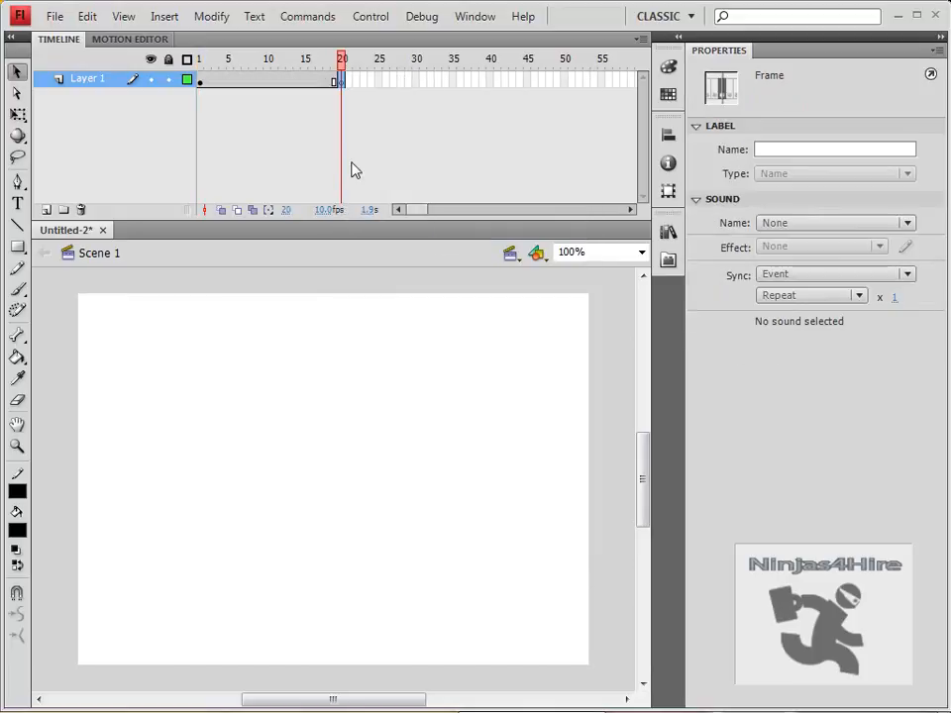
{"action": "key", "text": "ctrl+shift+v"}
{"action": "left_click_drag", "start_coordinate": [333, 503], "coordinate": [516, 377]}
- Insert a blank keyframe at frame 40 and paste the black rectangle into the stage's lower-left corner
{"action": "left_click_drag", "start_coordinate": [415, 210], "coordinate": [420, 214]}
{"action": "left_click", "coordinate": [357, 79]}
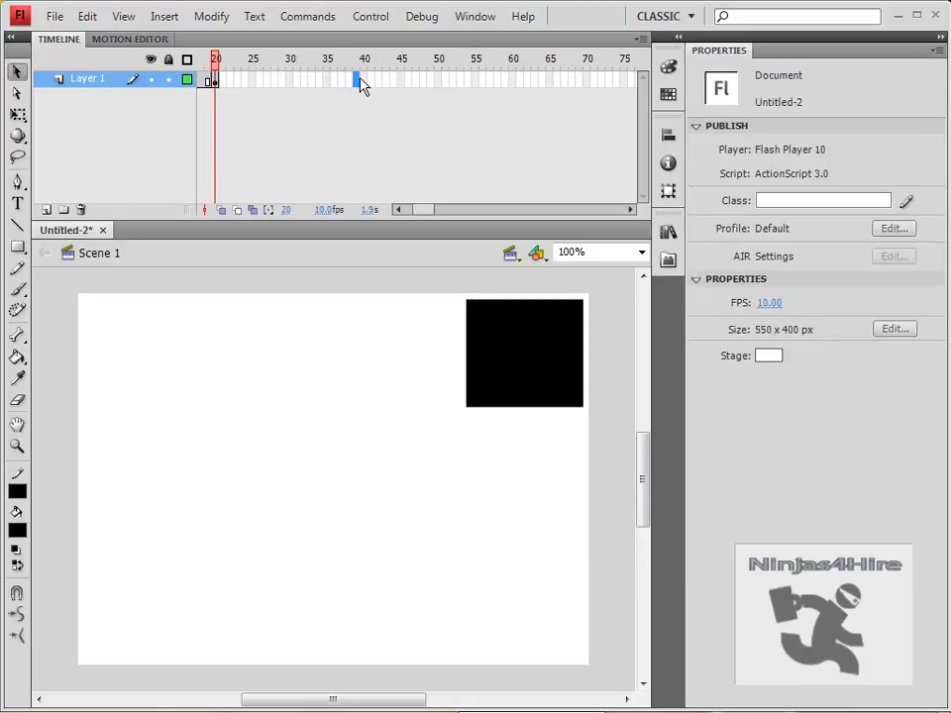
{"action": "right_click", "coordinate": [367, 85]}
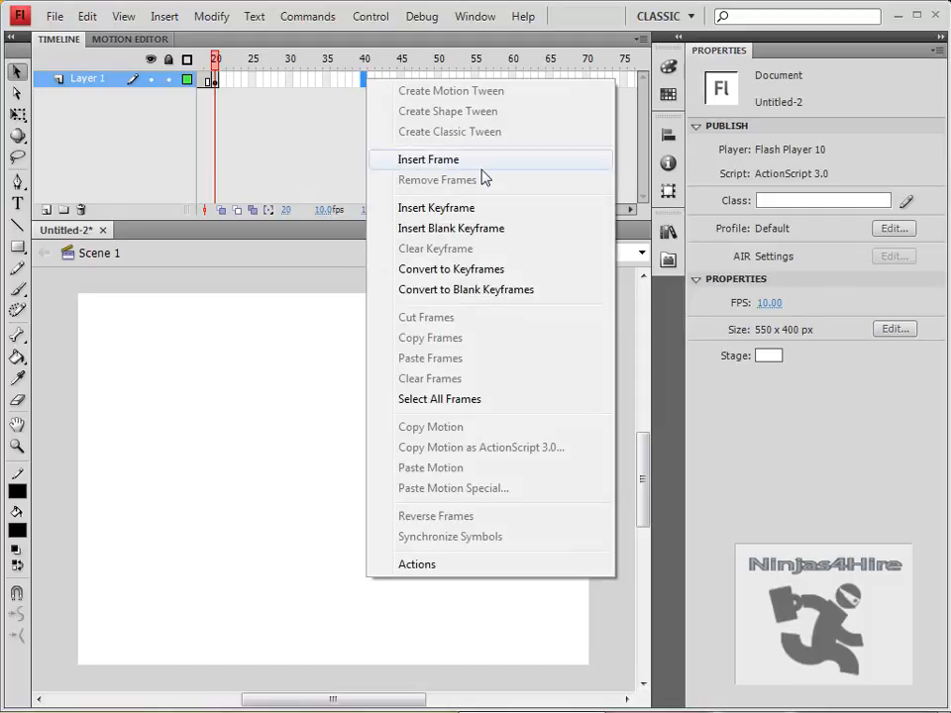
{"action": "left_click", "coordinate": [484, 227]}
{"action": "key", "text": "ctrl+v"}
{"action": "left_click_drag", "start_coordinate": [300, 509], "coordinate": [144, 594]}
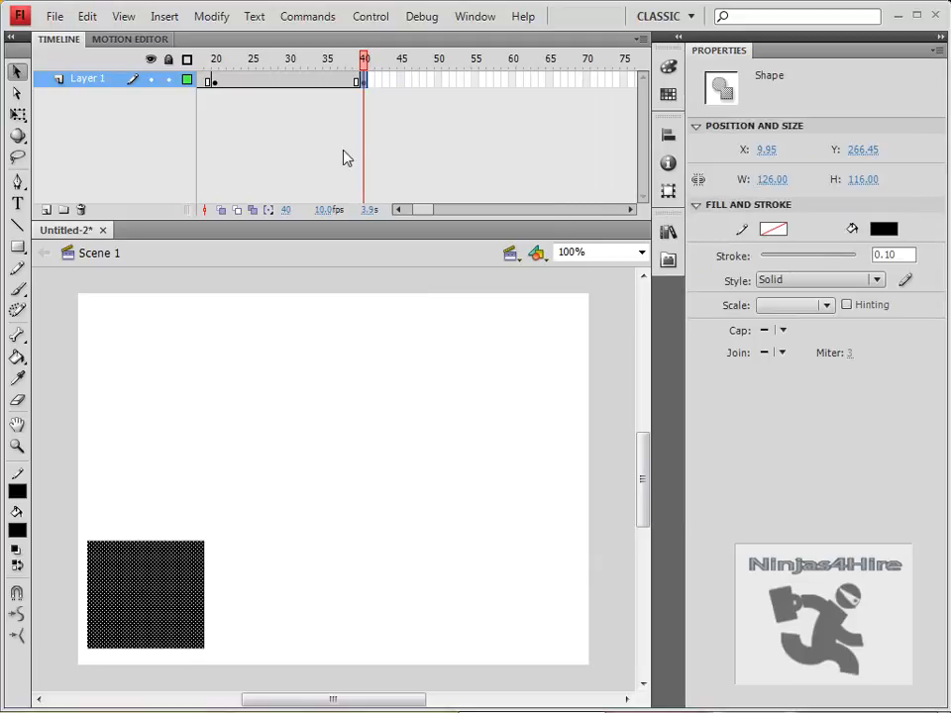
- Insert a blank keyframe at frame 65 and paste the black rectangle into the stage's lower-right corner
{"action": "left_click_drag", "start_coordinate": [418, 209], "coordinate": [427, 210]}
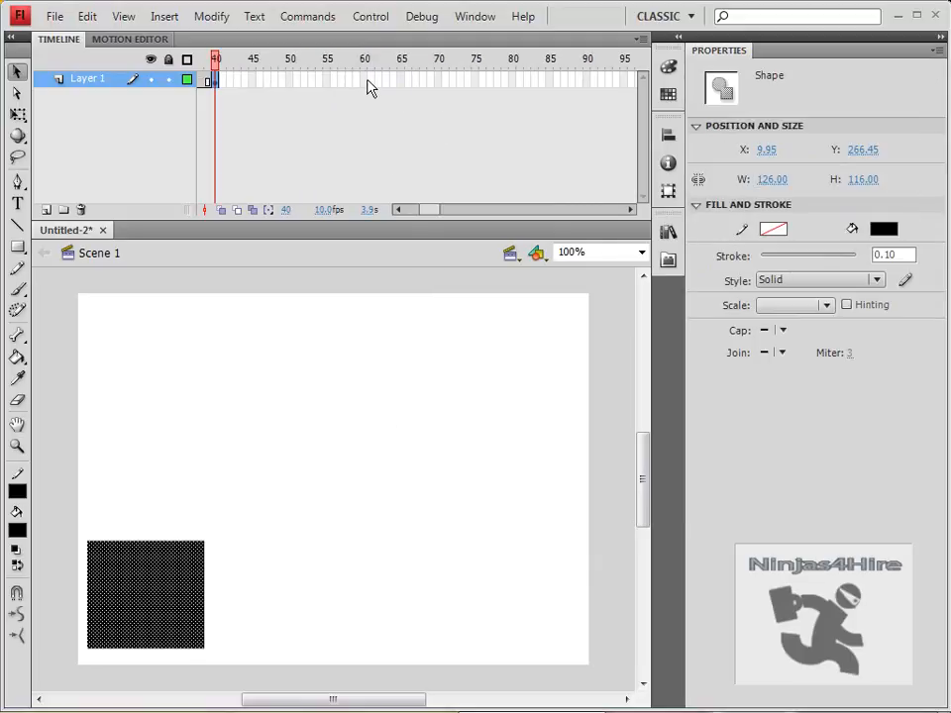
{"action": "left_click", "coordinate": [398, 79]}
{"action": "right_click", "coordinate": [402, 80]}
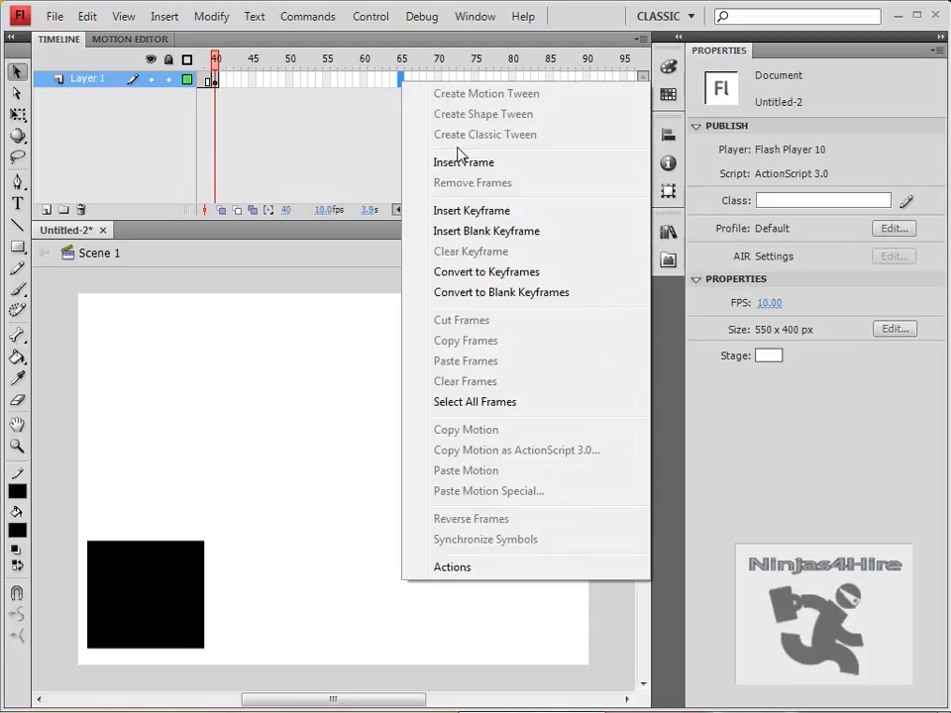
{"action": "left_click", "coordinate": [495, 231]}
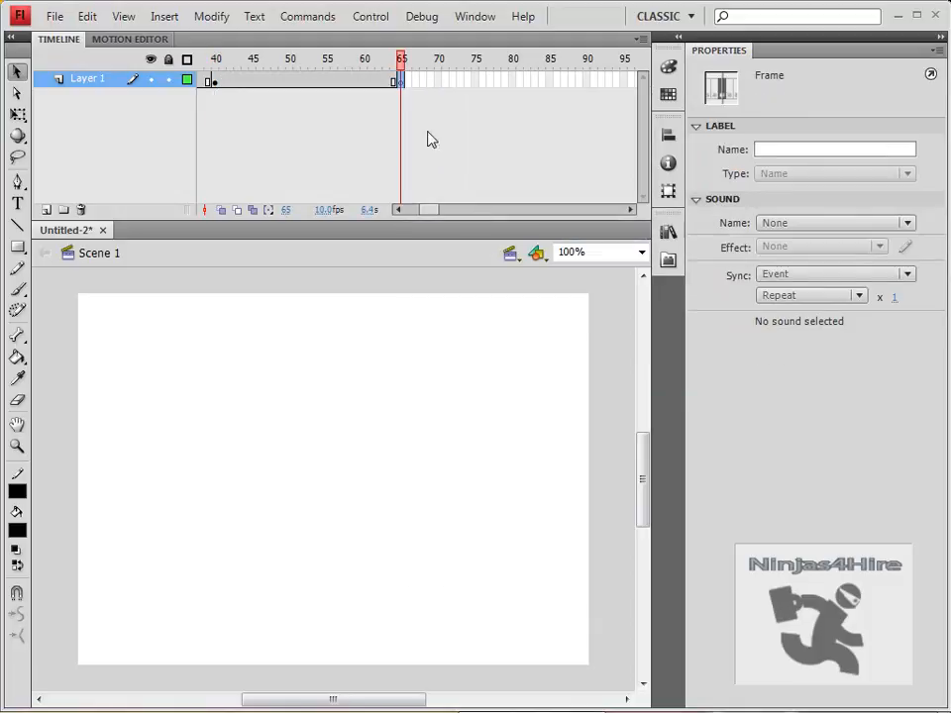
{"action": "left_click", "coordinate": [511, 602]}
{"action": "key", "text": "ctrl+v"}
{"action": "left_click_drag", "start_coordinate": [357, 489], "coordinate": [523, 611]}
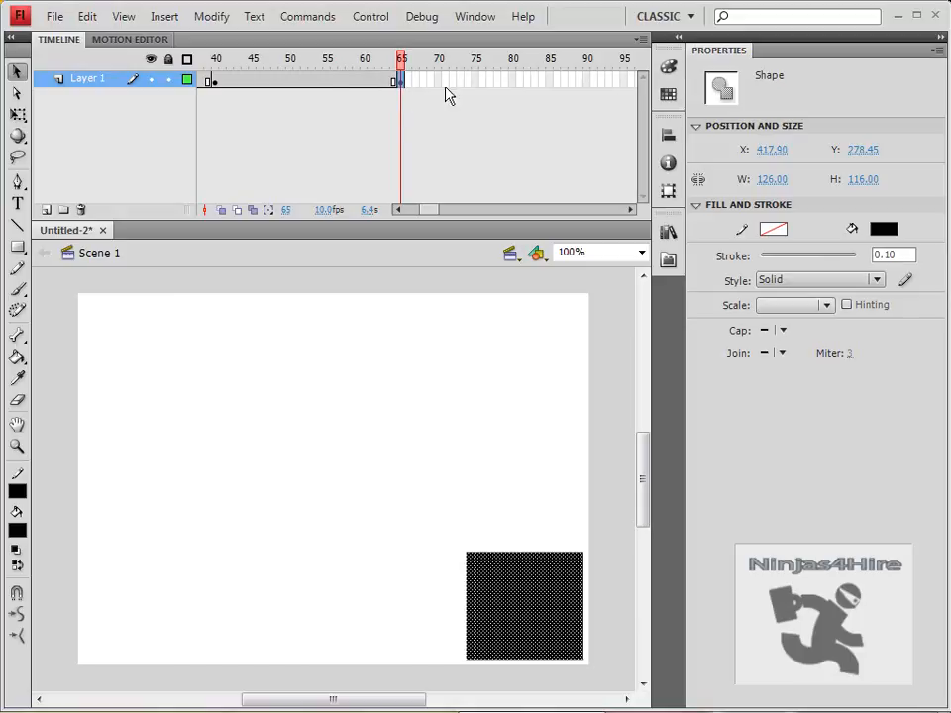
- Insert a blank keyframe at frame 80 and paste the black rectangle into the stage's upper-left corner
{"action": "right_click", "coordinate": [511, 82]}
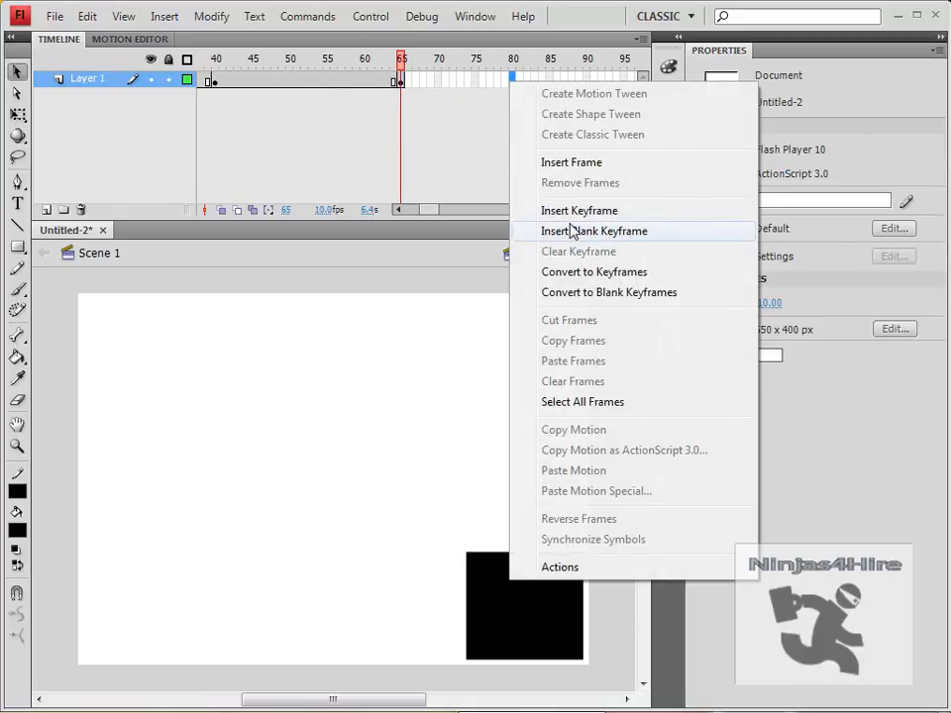
{"action": "left_click", "coordinate": [547, 231]}
{"action": "key", "text": "ctrl+v"}
{"action": "left_click_drag", "start_coordinate": [309, 461], "coordinate": [130, 340]}
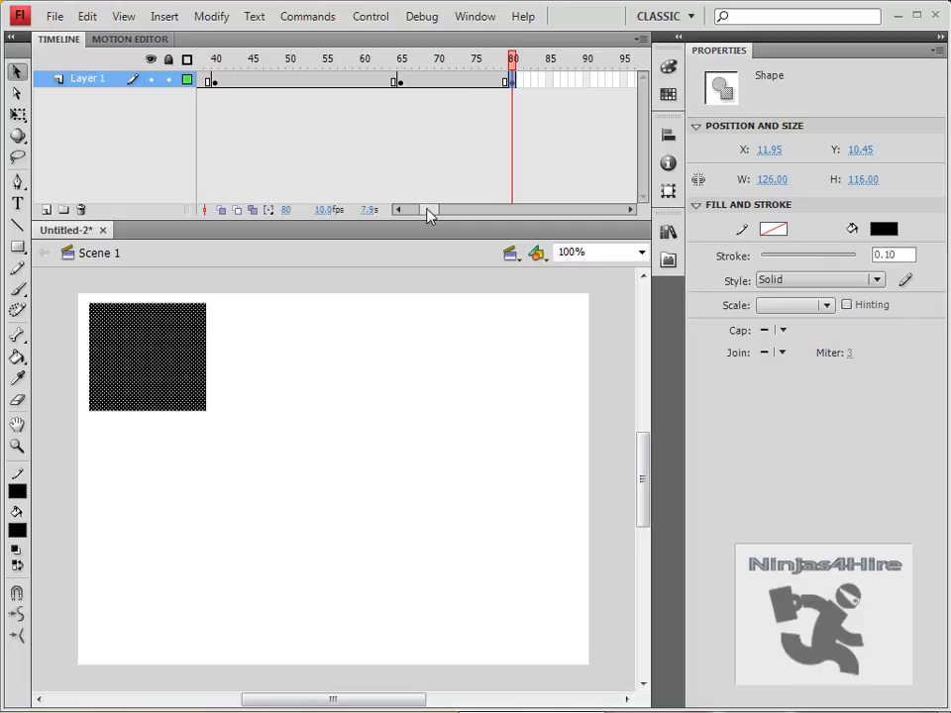
- Create a classic tween between the keyframes at frames 1 and 20, and test the movie
{"action": "left_click_drag", "start_coordinate": [428, 211], "coordinate": [287, 182]}
{"action": "left_click", "coordinate": [263, 85]}
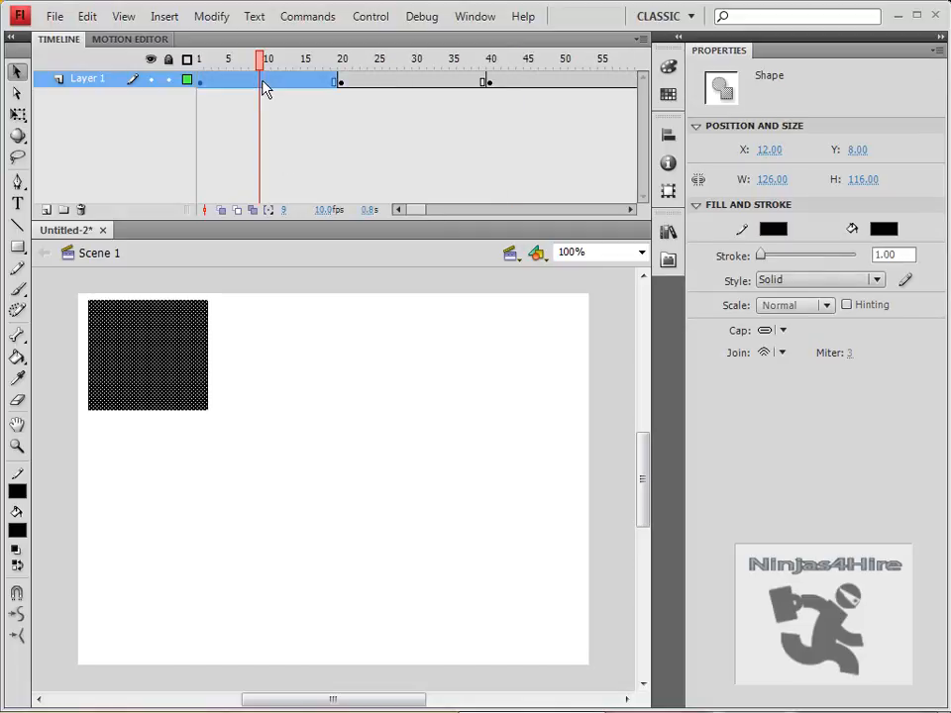
{"action": "left_click", "coordinate": [345, 83]}
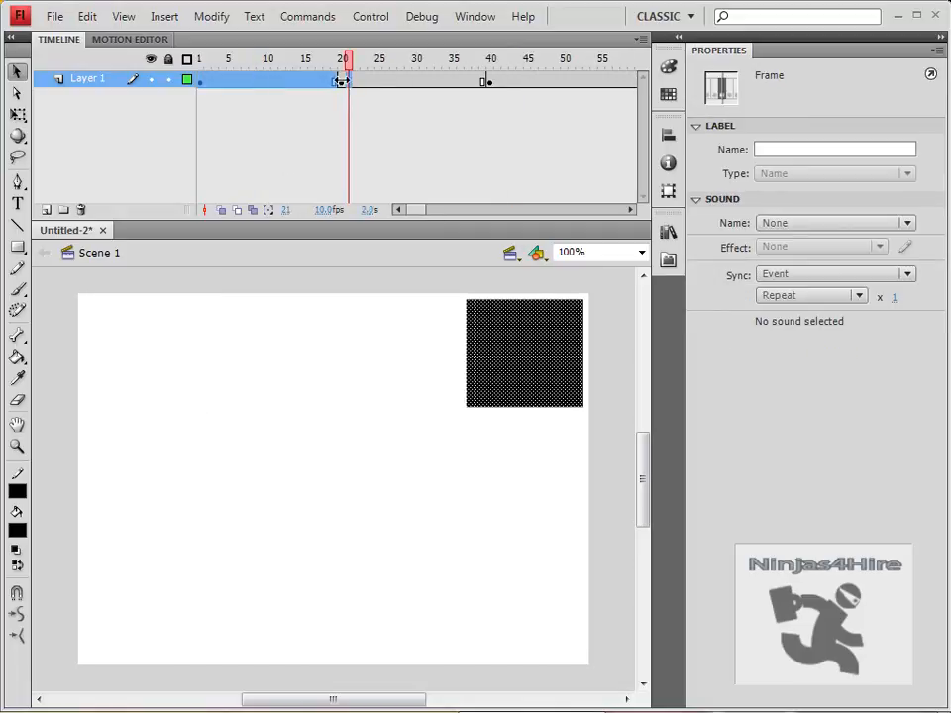
{"action": "left_click", "coordinate": [340, 82]}
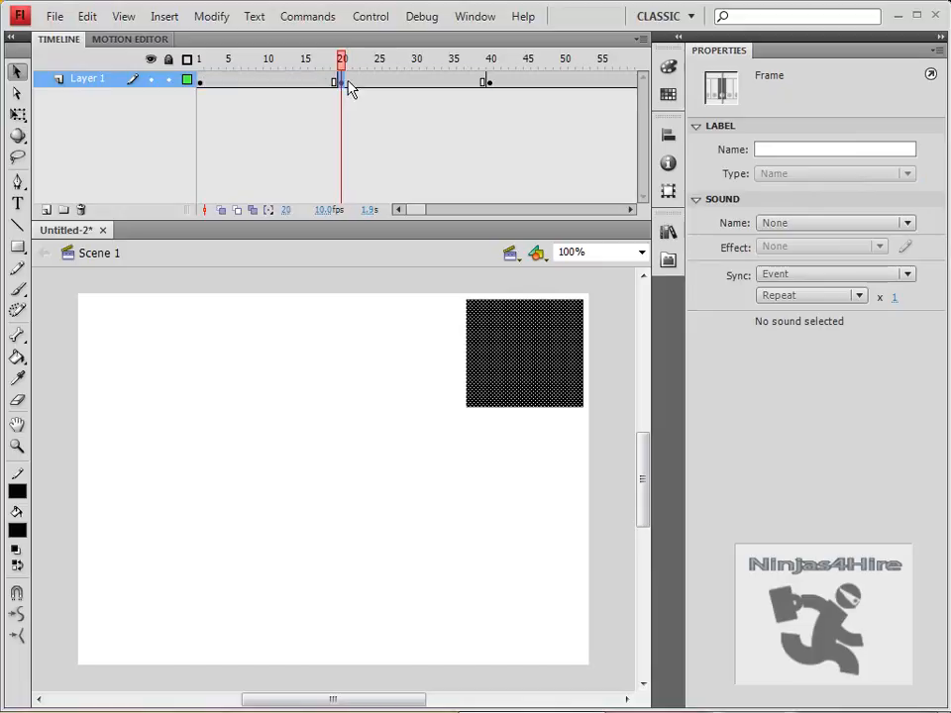
{"action": "left_click", "coordinate": [300, 83]}
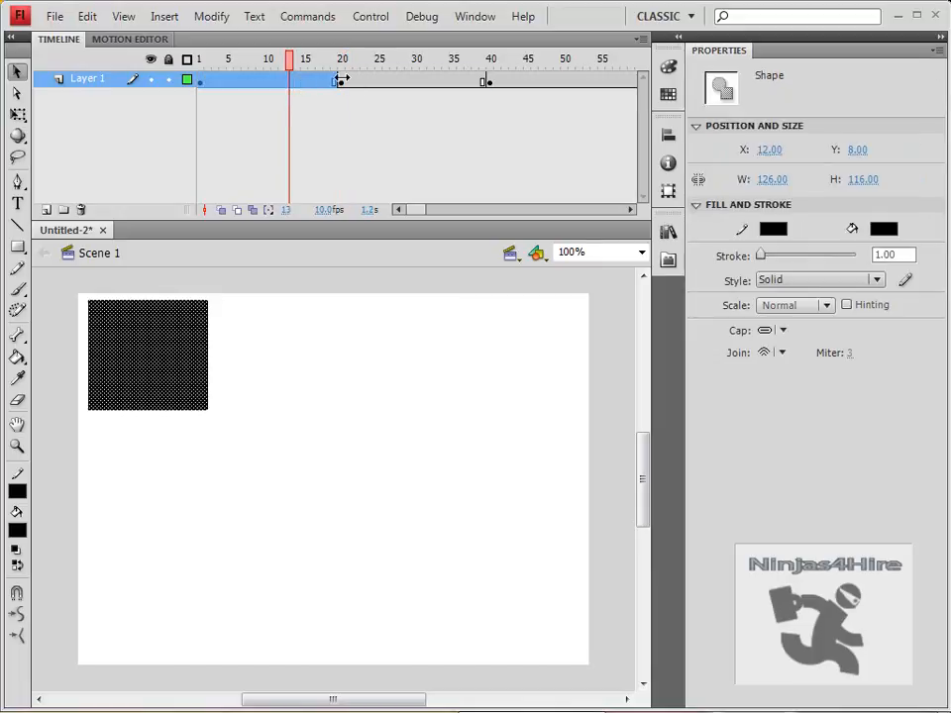
{"action": "left_click", "coordinate": [340, 79]}
{"action": "left_click", "coordinate": [269, 81]}
{"action": "right_click", "coordinate": [271, 84]}
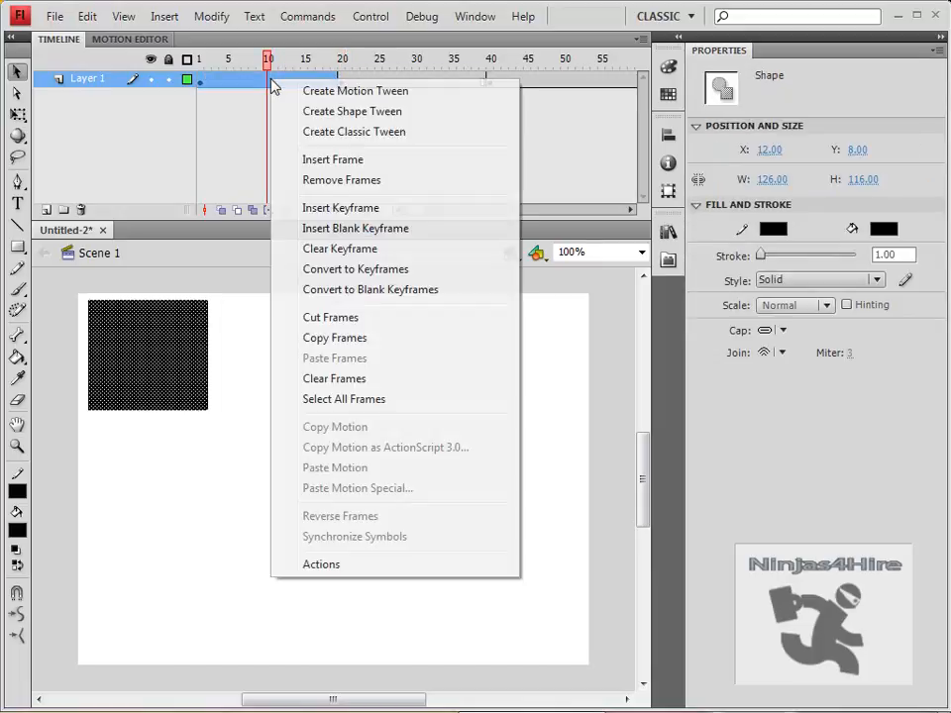
{"action": "left_click", "coordinate": [388, 132]}
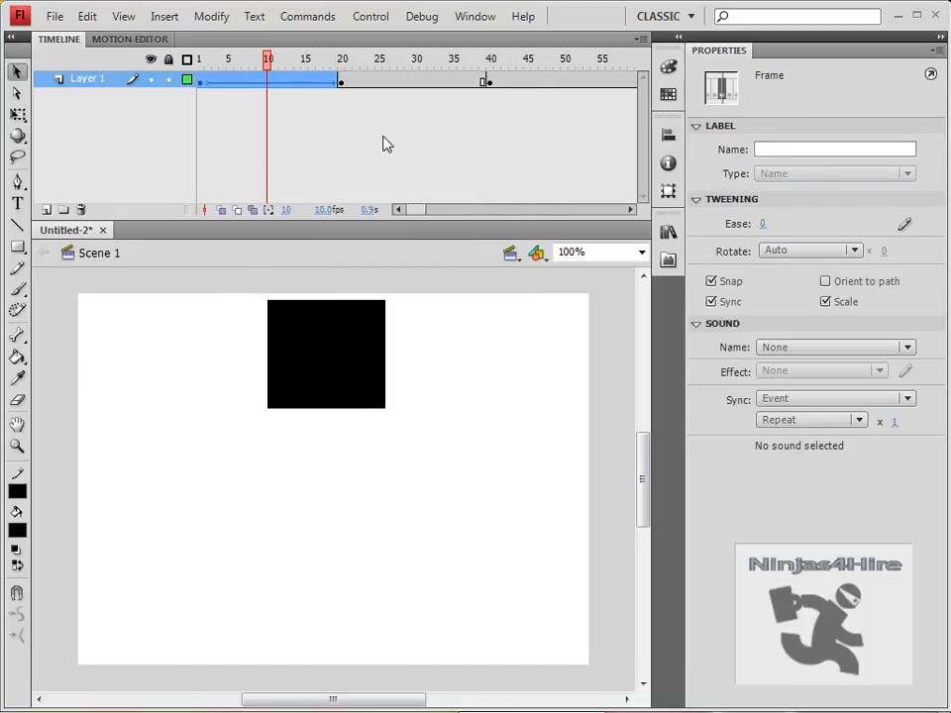
{"action": "key", "text": "ctrl+Return"}
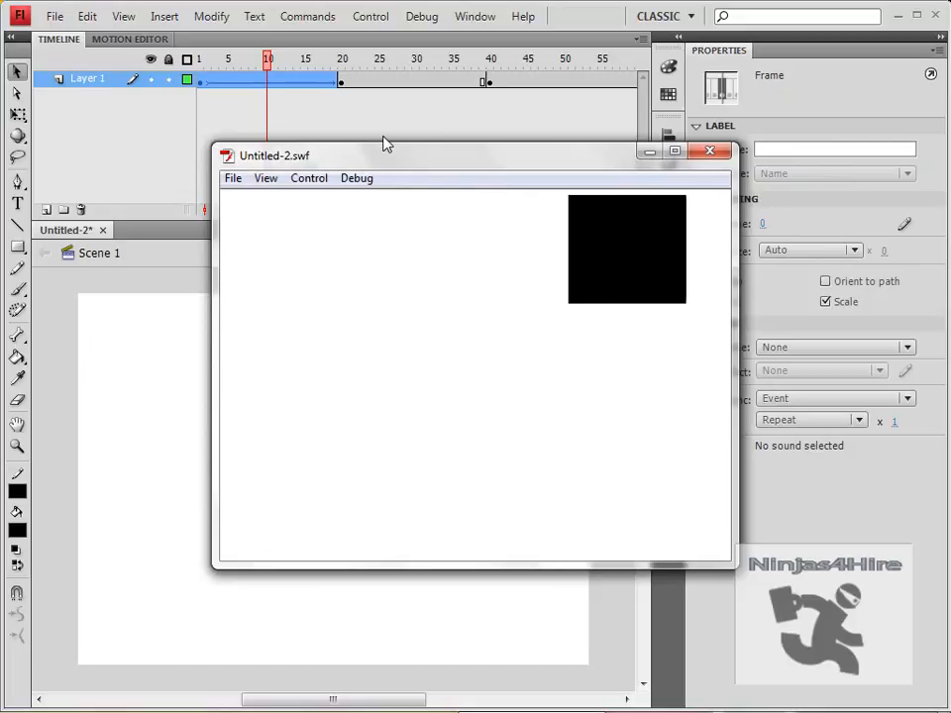
{"action": "left_click", "coordinate": [709, 150]}
- Create a classic tween between the keyframes at frames 20 and 40, and test the movie
{"action": "right_click", "coordinate": [374, 85]}
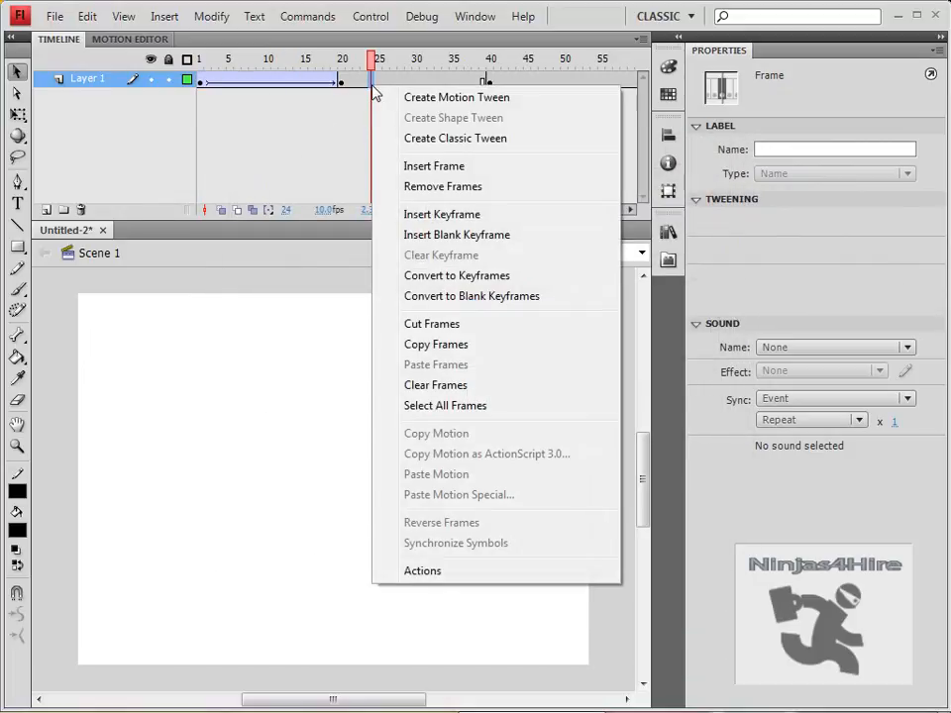
{"action": "left_click", "coordinate": [438, 138]}
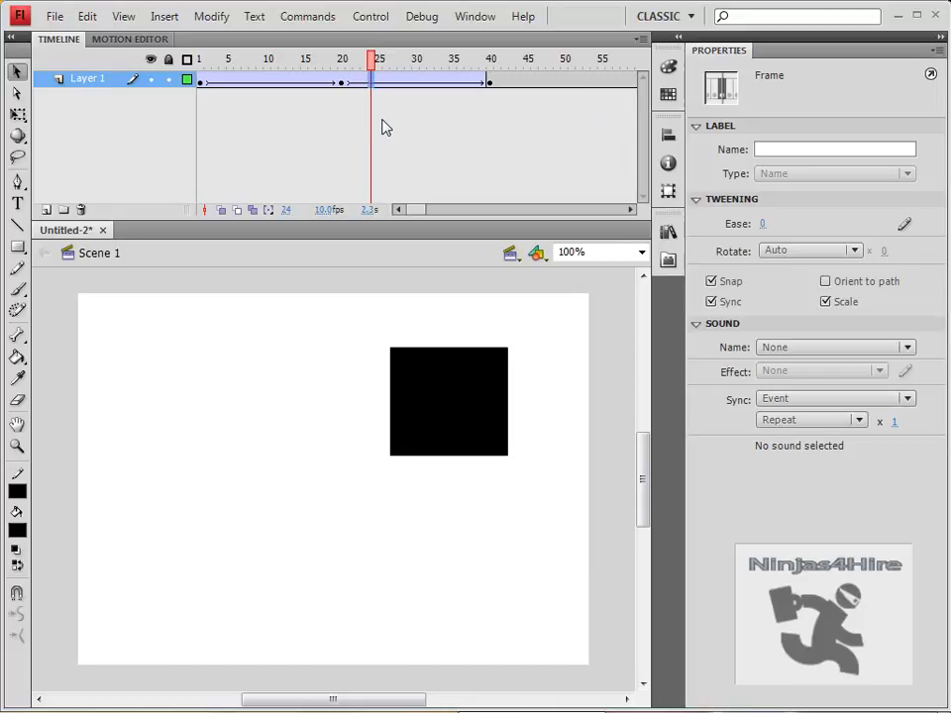
{"action": "key", "text": "ctrl+Return"}
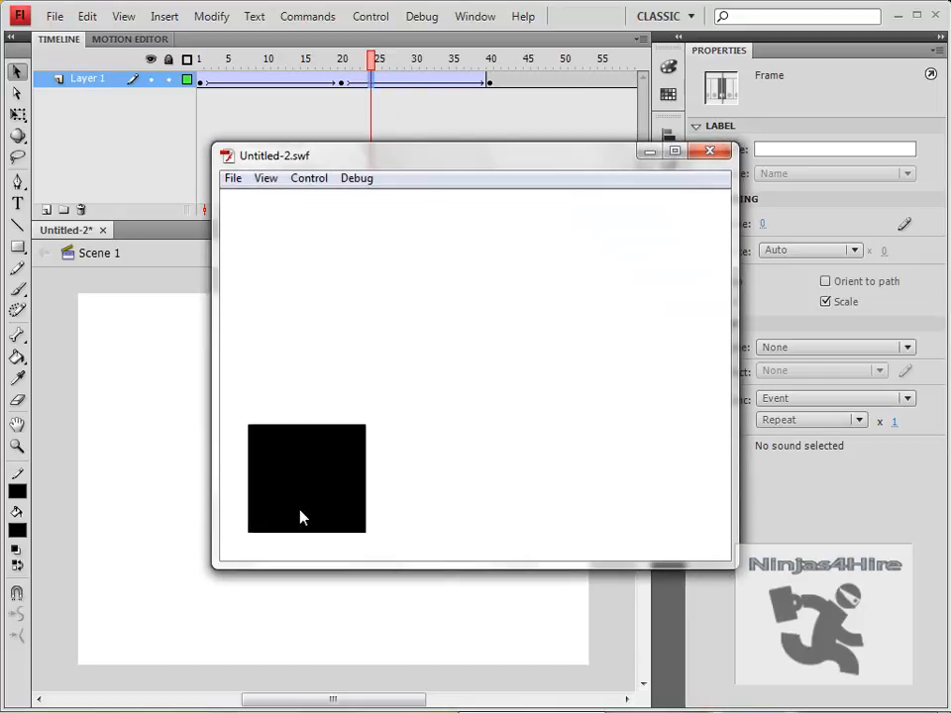
{"action": "left_click", "coordinate": [717, 152]}
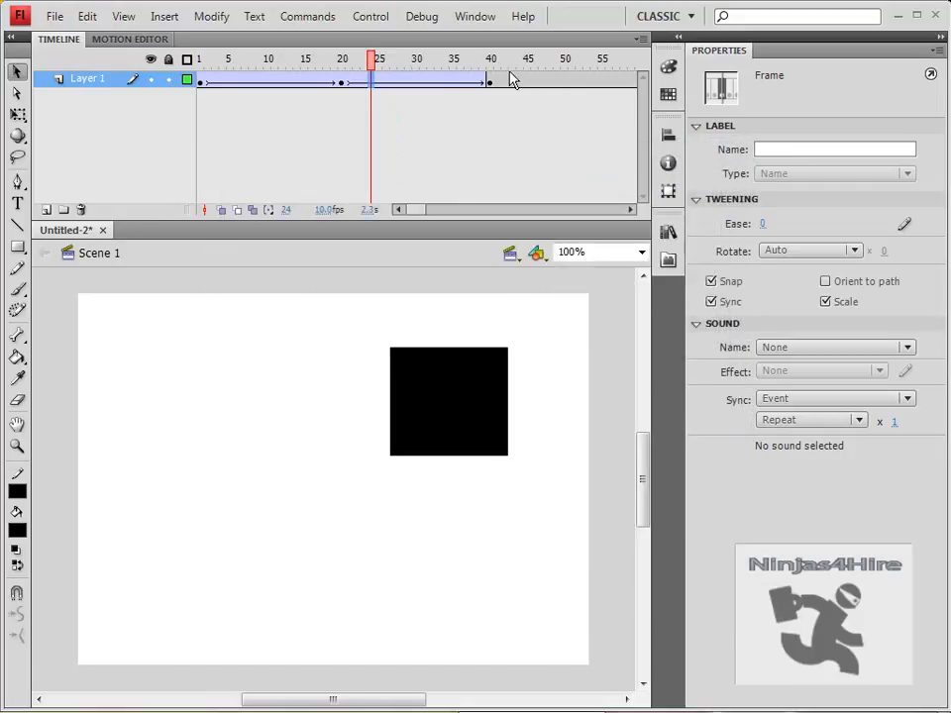
- Create classic tweens from frame 40 to frame 65 and from frame 65 to frame 80
{"action": "right_click", "coordinate": [558, 87]}
{"action": "left_click", "coordinate": [638, 146]}
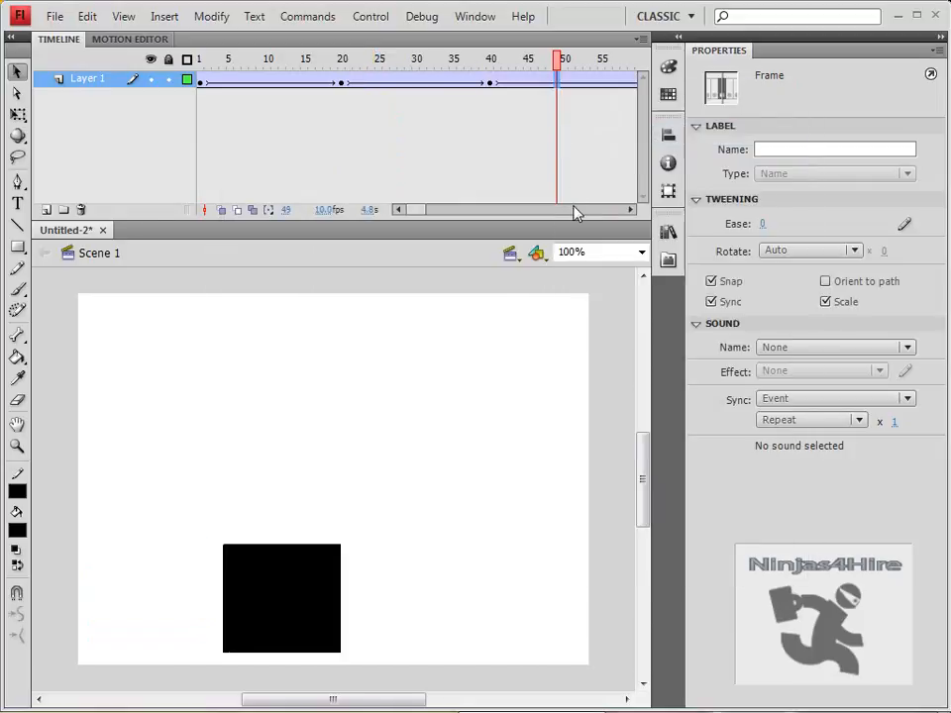
{"action": "left_click_drag", "start_coordinate": [630, 210], "coordinate": [629, 210]}
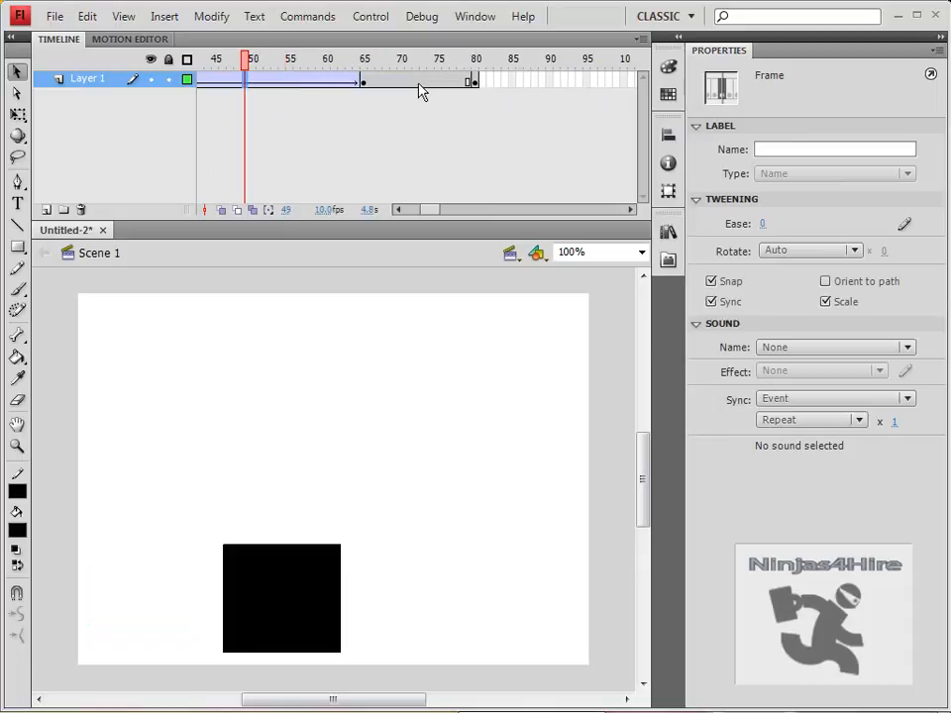
{"action": "right_click", "coordinate": [417, 85]}
{"action": "left_click", "coordinate": [502, 133]}
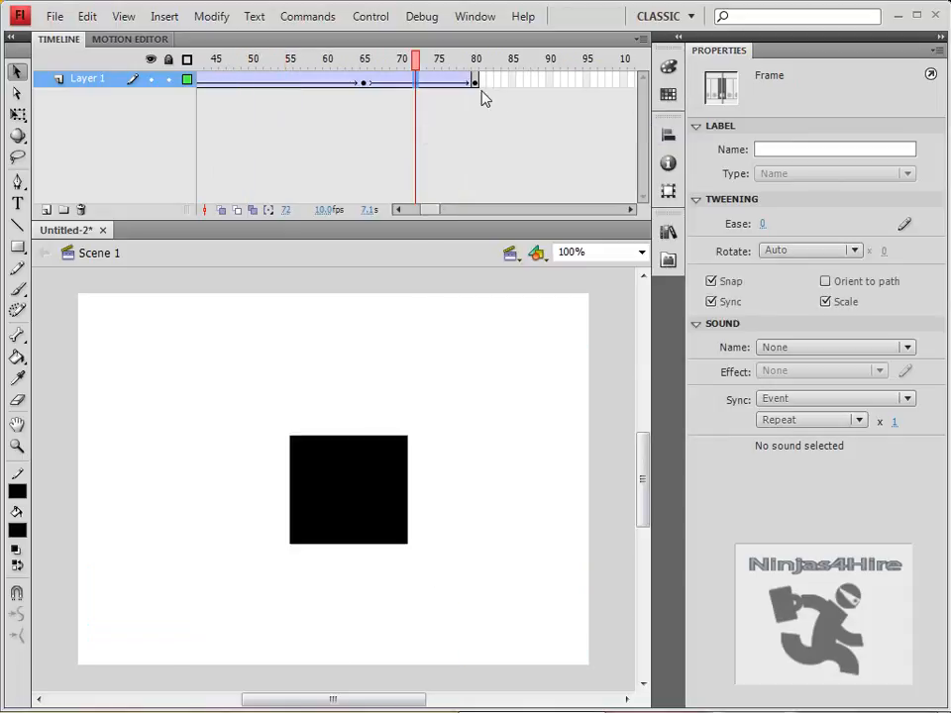
- Apply a classic tween to the last keyframe at frame 80 and test the full movie
{"action": "right_click", "coordinate": [475, 86]}
{"action": "left_click", "coordinate": [554, 136]}
{"action": "key", "text": "ctrl+Return"}
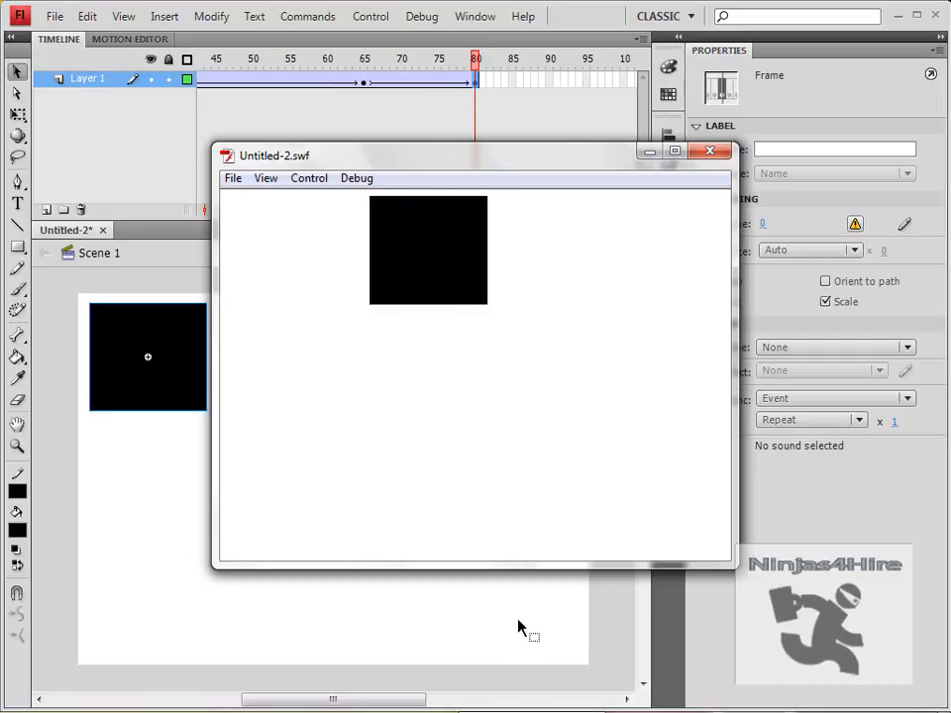
{"action": "left_click", "coordinate": [726, 157]}
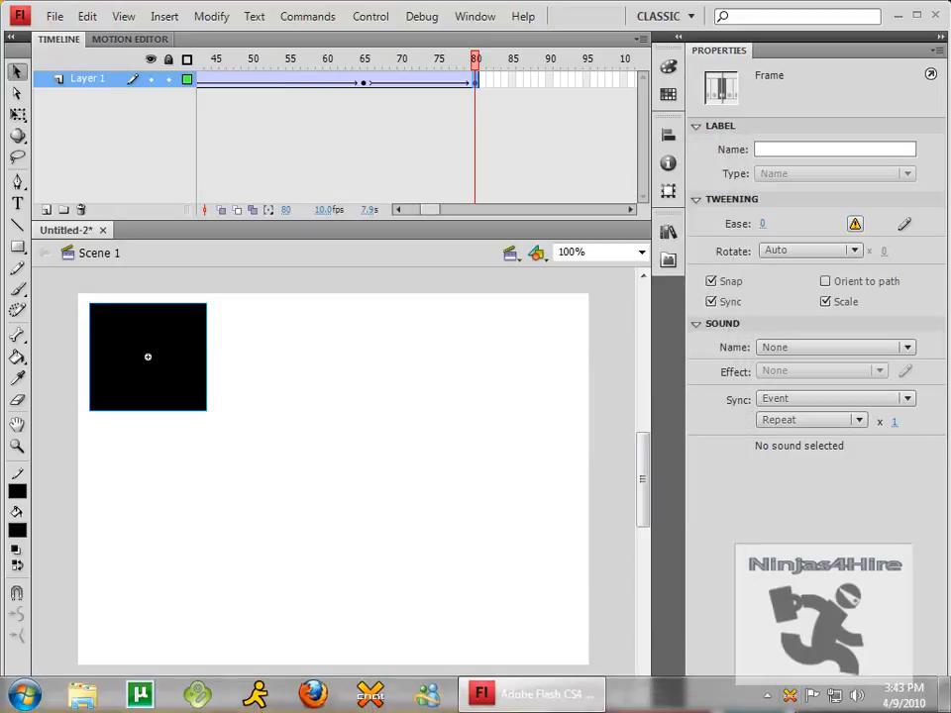
{"action": "left_click", "coordinate": [767, 694]}
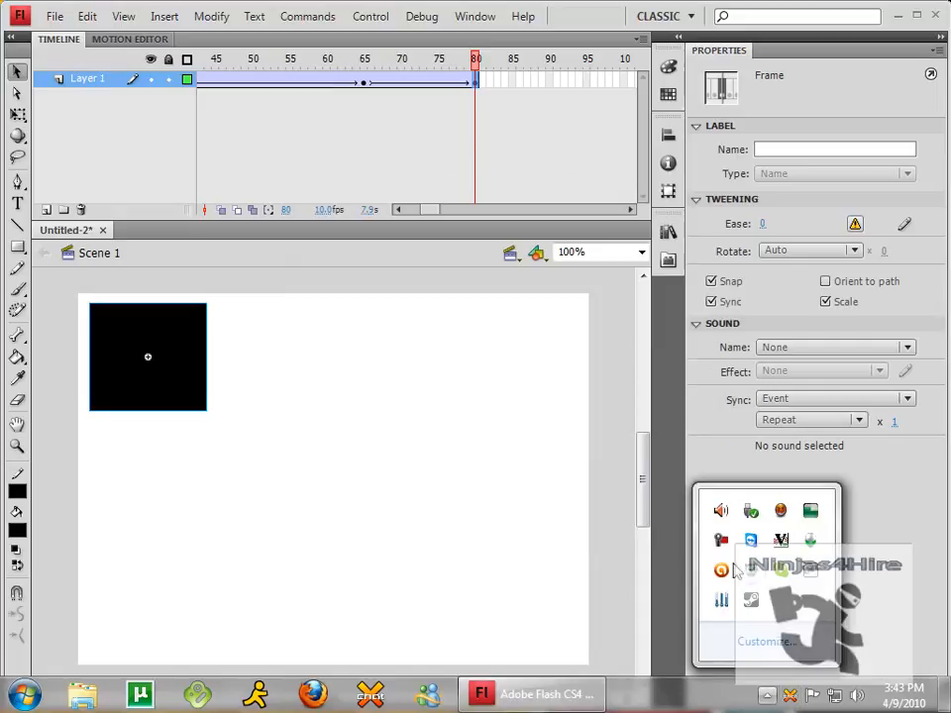